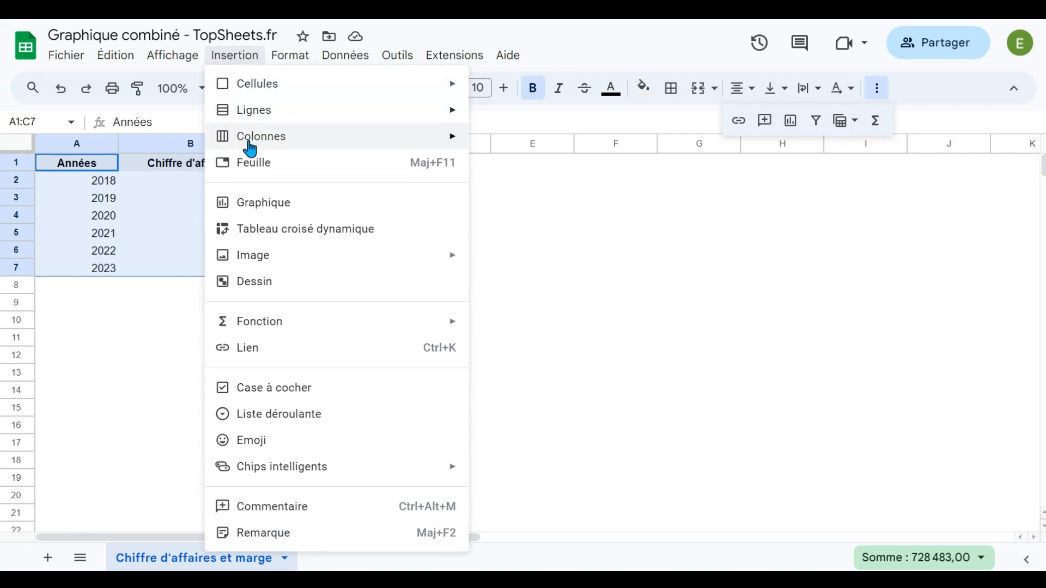
Insert a chart from the selected data range A1:C7
left_click(269, 205)
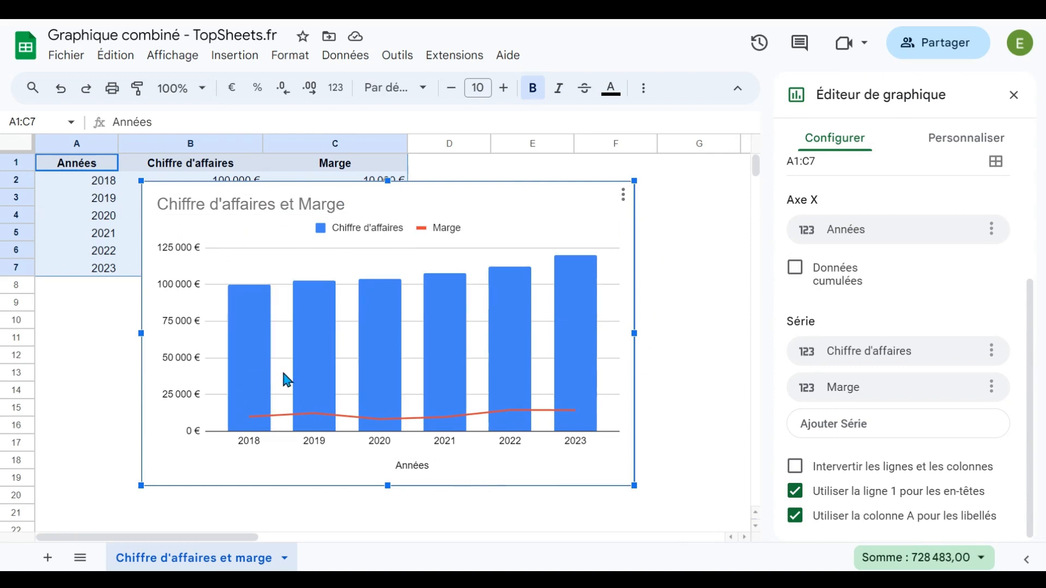
scroll(836, 292, "up", 5)
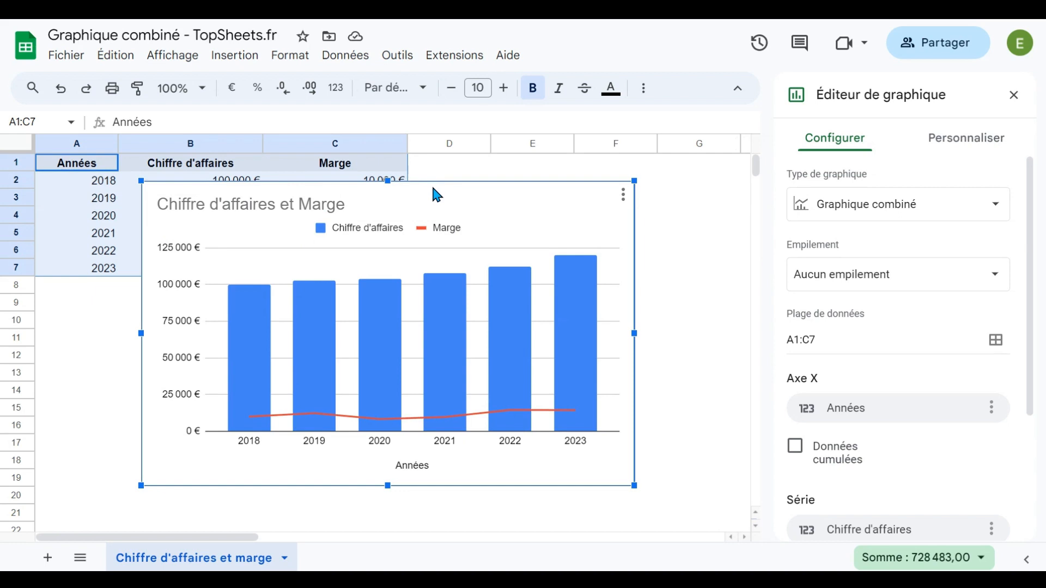
Try the line chart type (Graphique en courbes) and return the chart to the combo type (Graphique combiné)
left_click(960, 203)
left_click(883, 369)
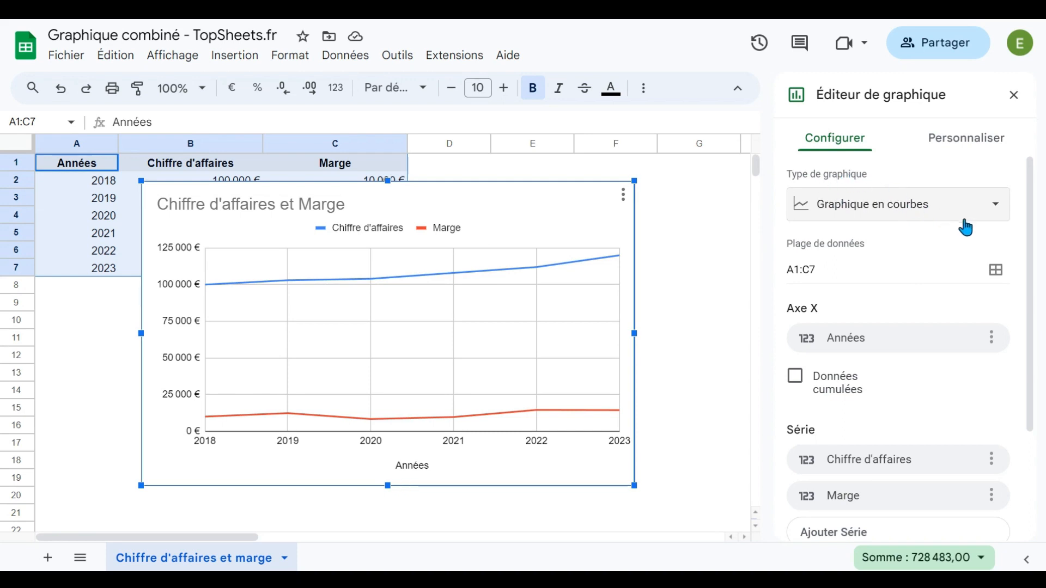
left_click(995, 206)
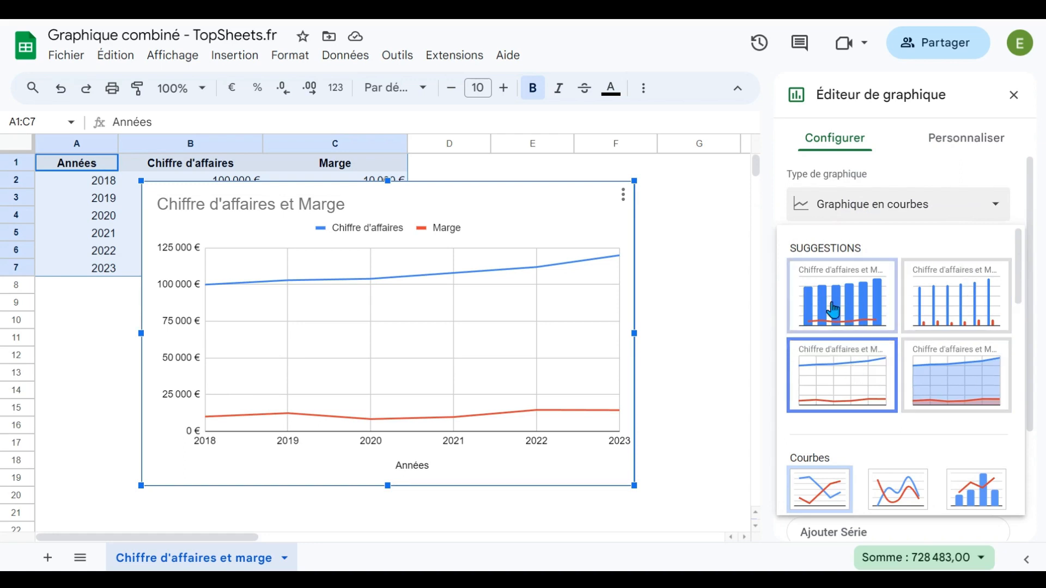
scroll(784, 300, "down", 3)
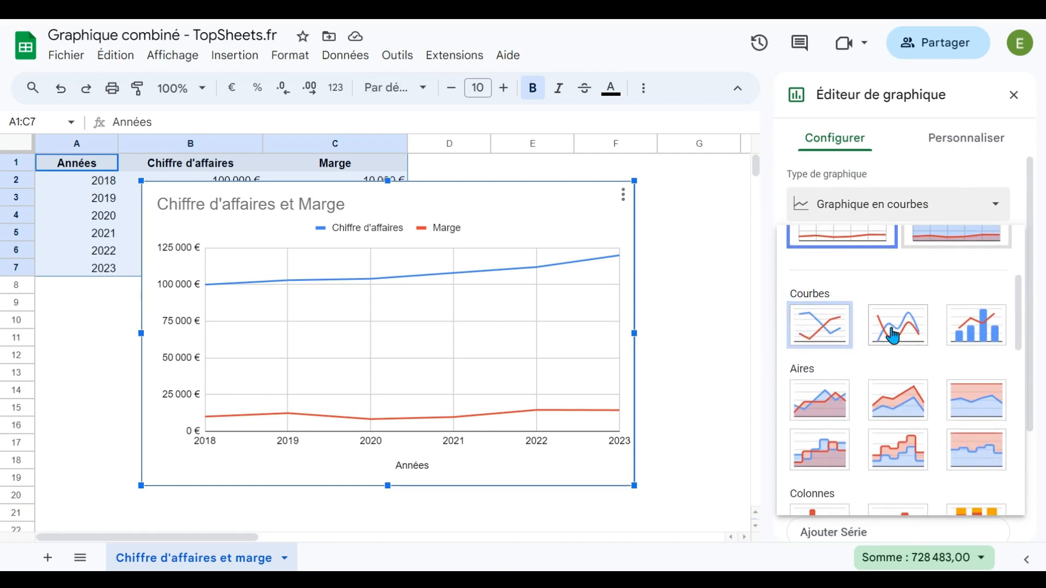
left_click(968, 332)
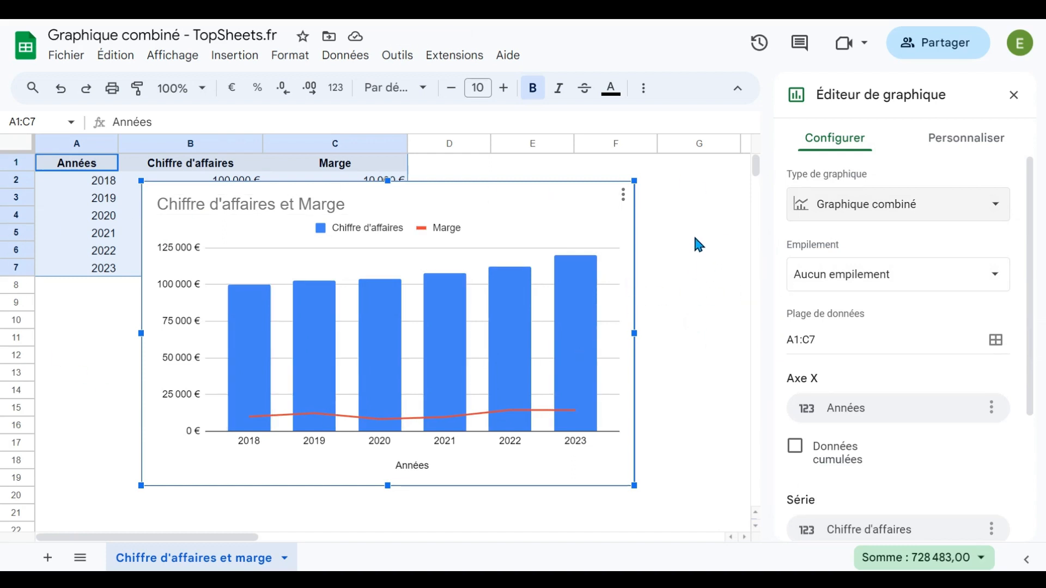
Leave the chart, reopen it for editing and review its stacking (Empilement) options
left_click(727, 229)
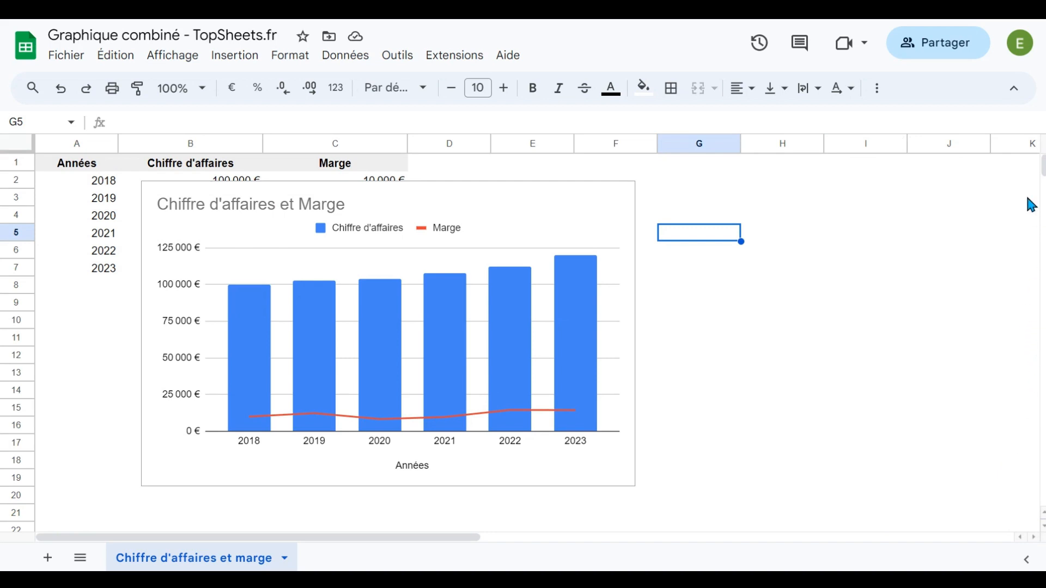
left_click(543, 201)
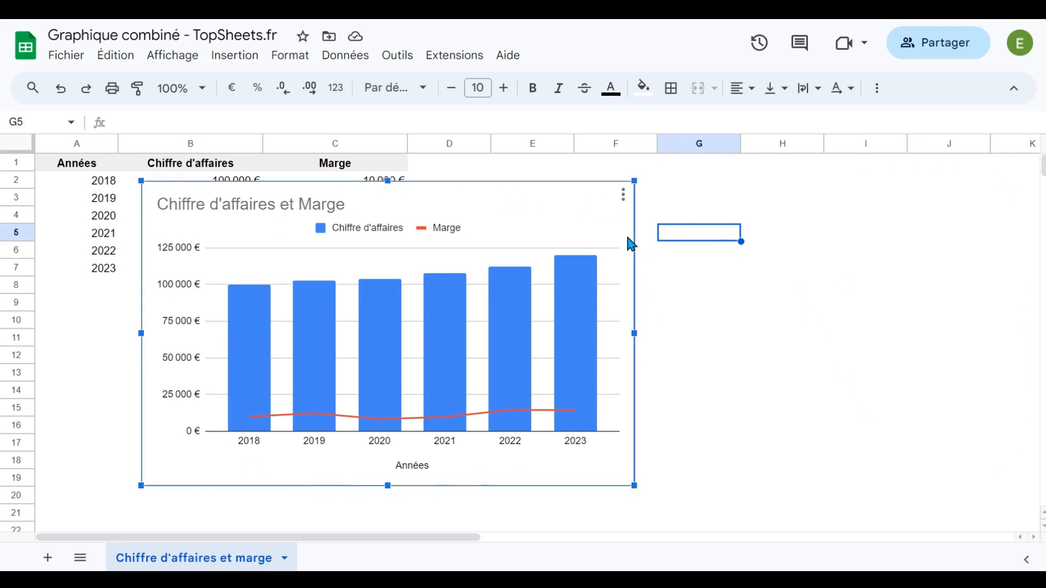
left_click(624, 197)
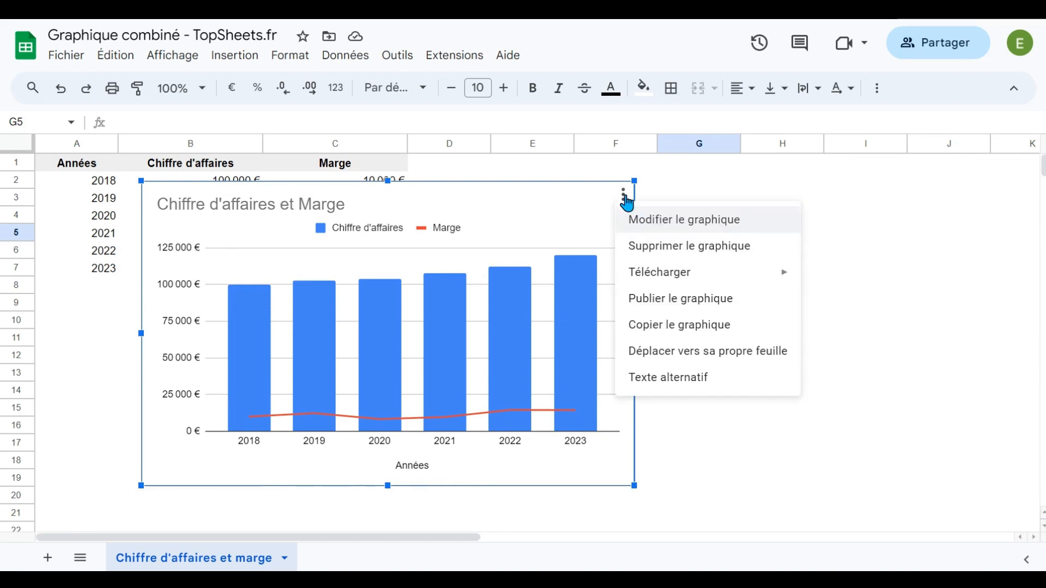
left_click(673, 223)
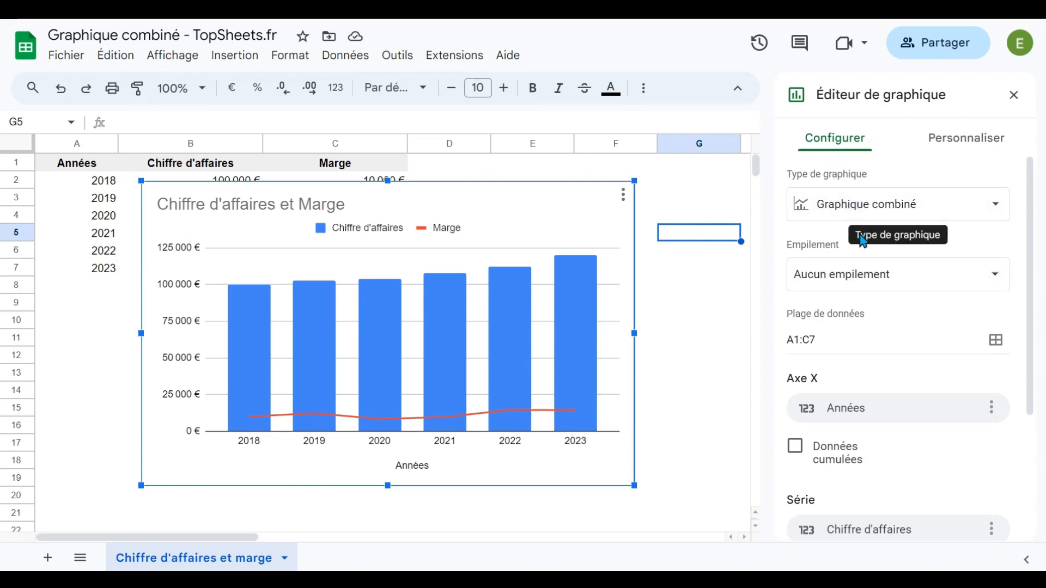
left_click(861, 275)
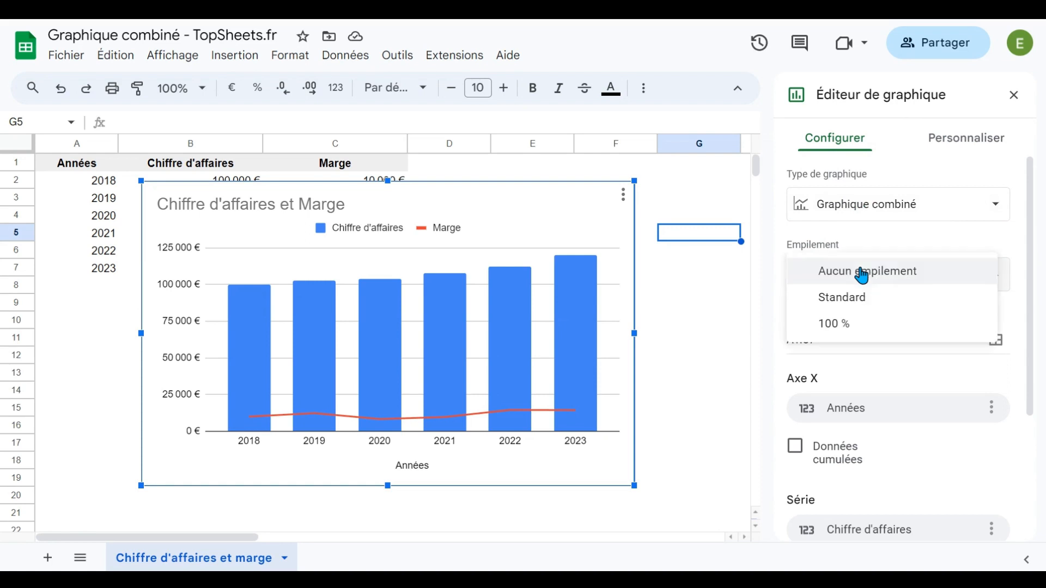
left_click(869, 242)
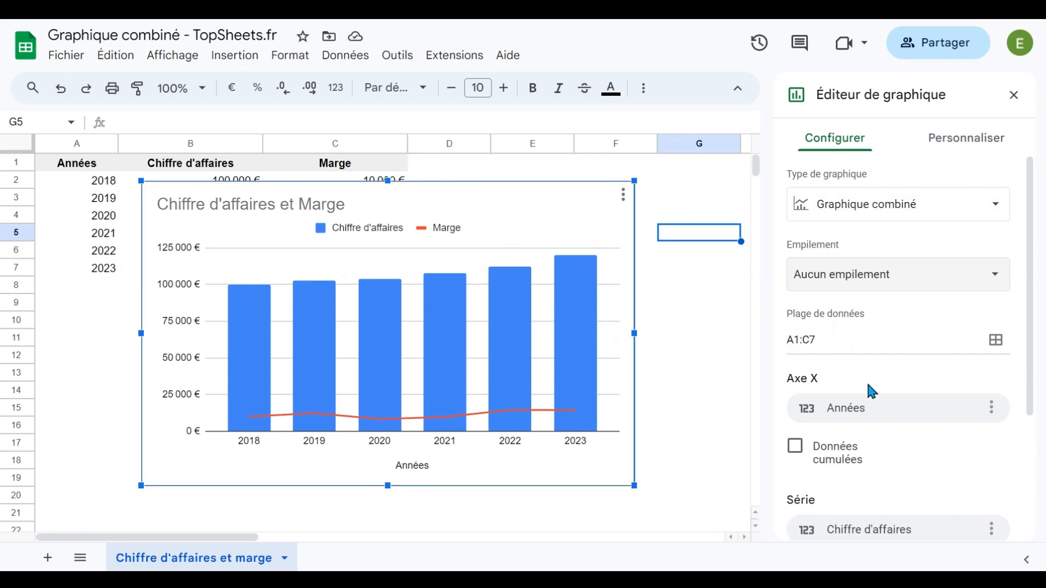
Add Années labels to the chart's X axis and remove them again
scroll(845, 355, "down", 2)
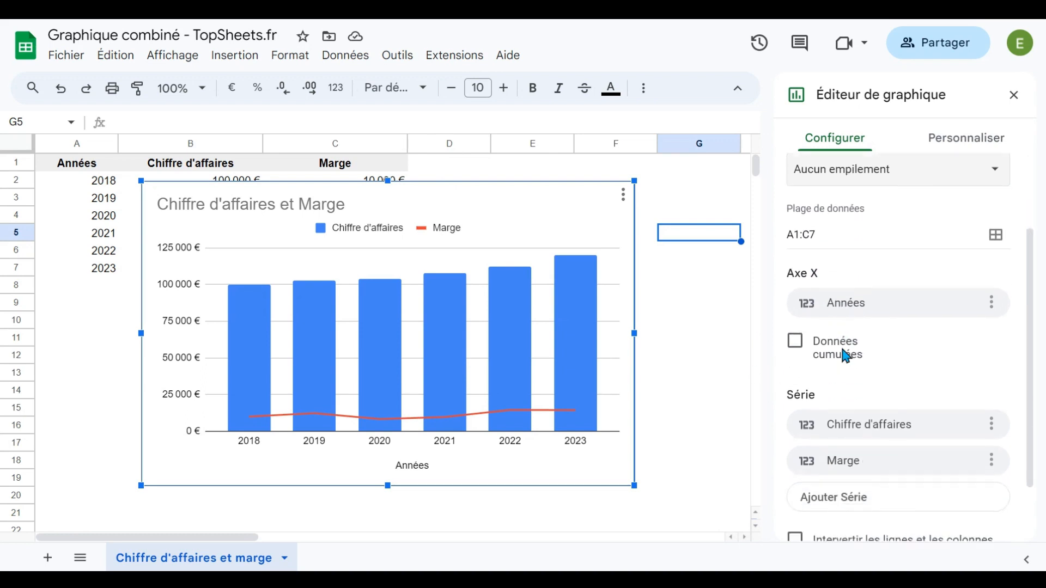
scroll(844, 355, "down", 1)
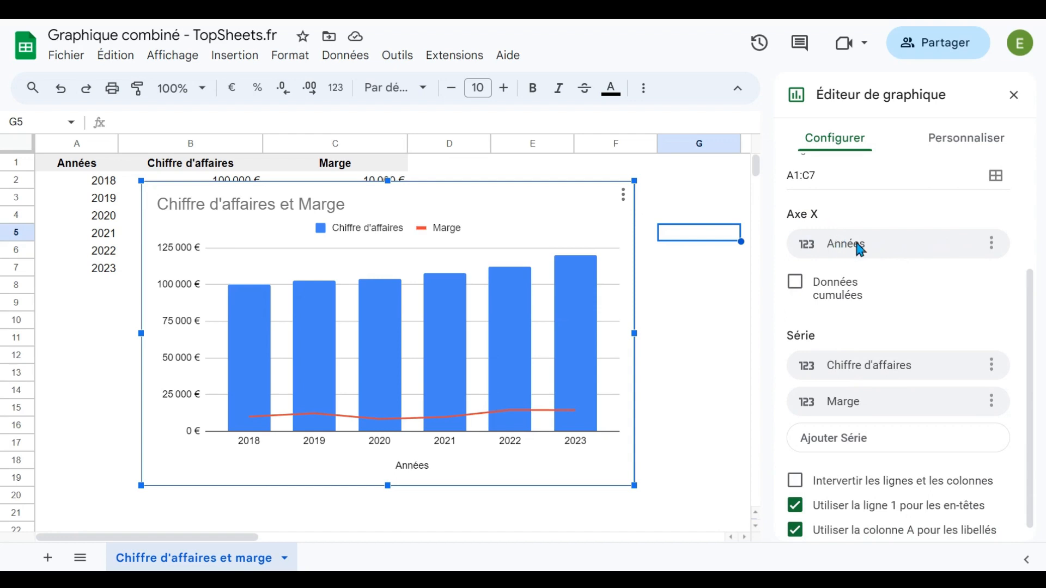
left_click(991, 244)
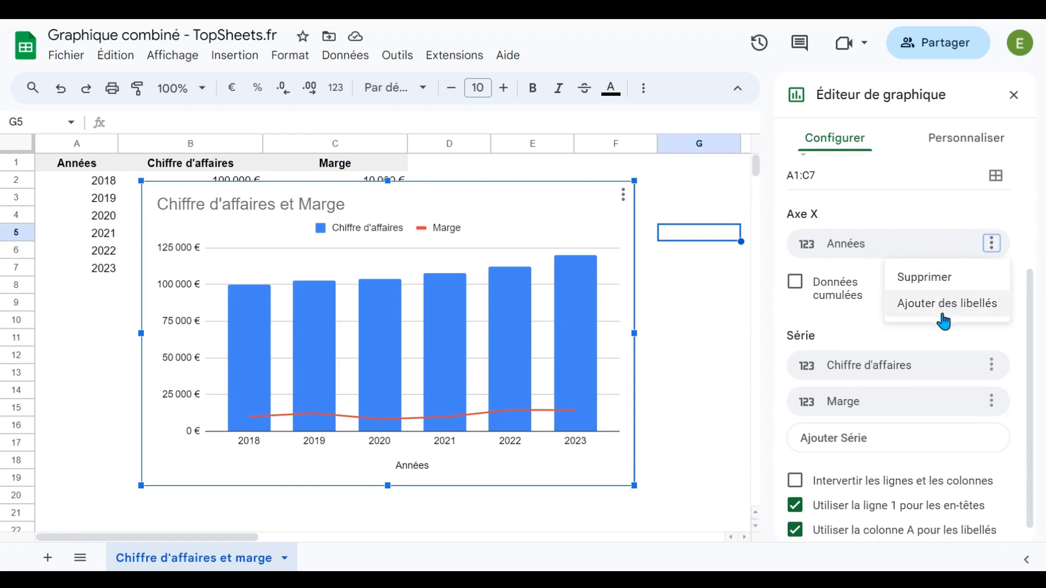
left_click(965, 320)
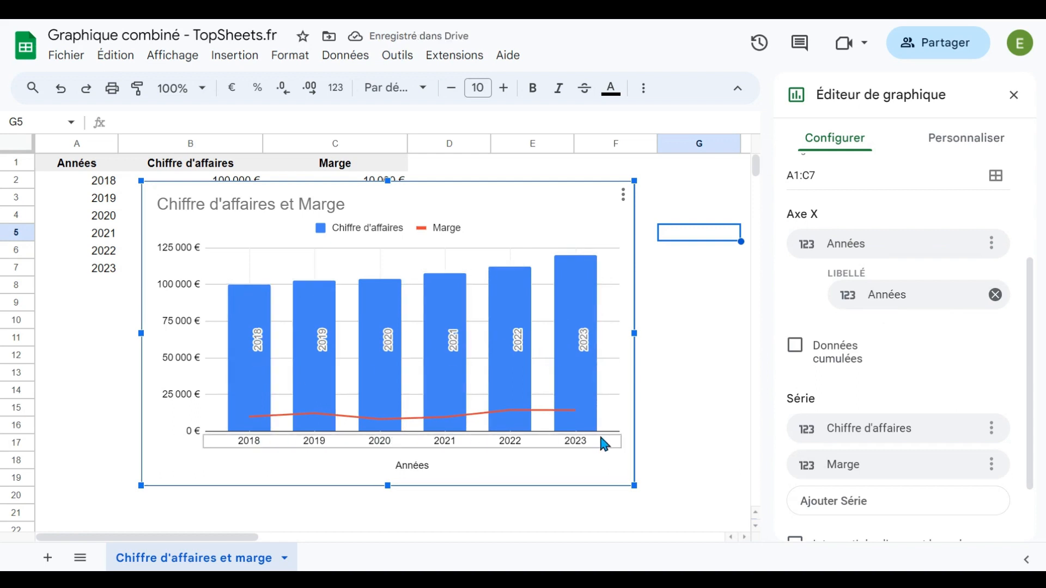
left_click(995, 297)
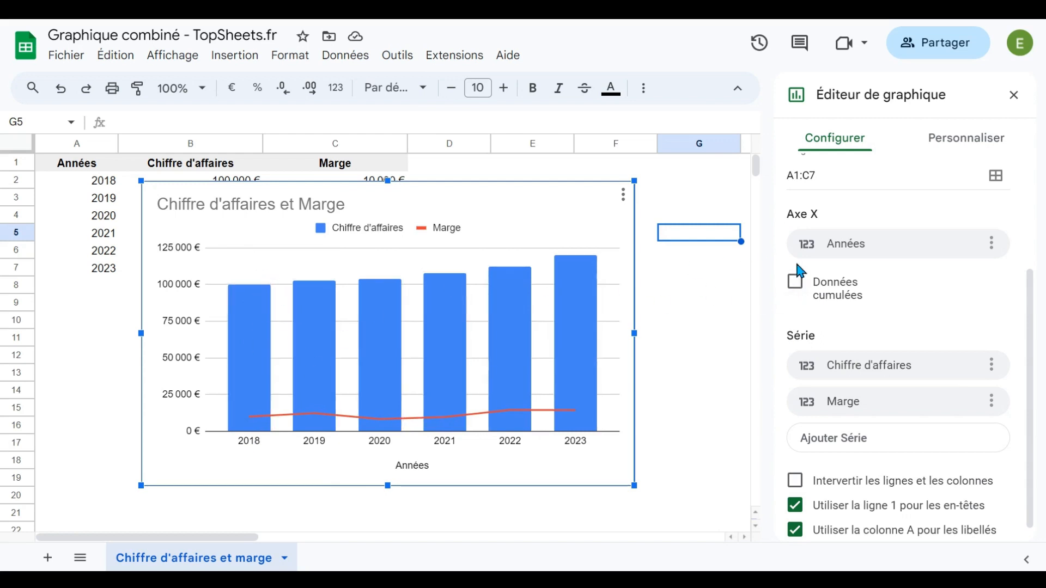
Turn on data aggregation (Données cumulées), view the available series calculations, and turn aggregation off again
left_click(795, 283)
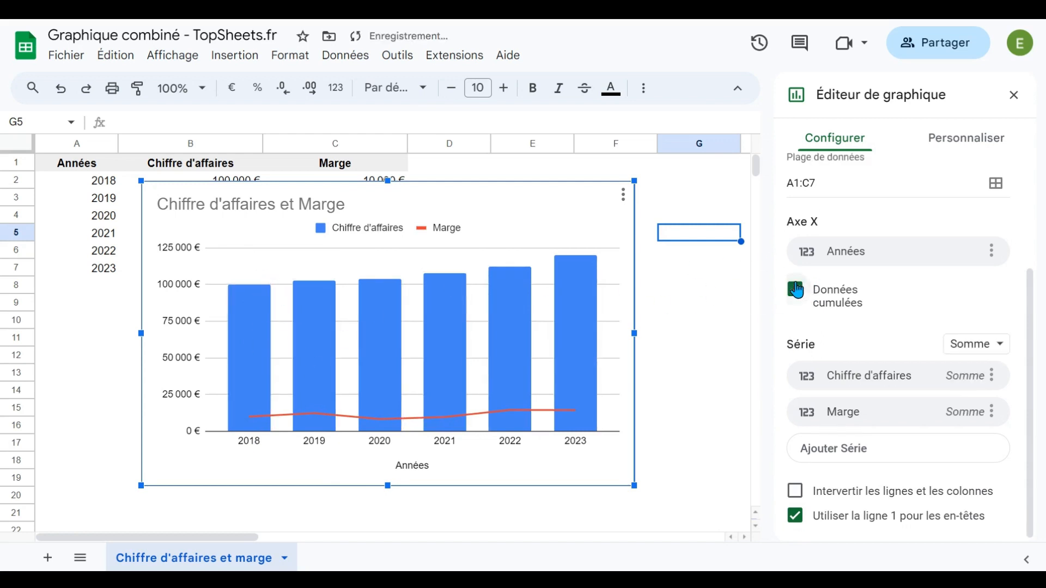
left_click(1005, 349)
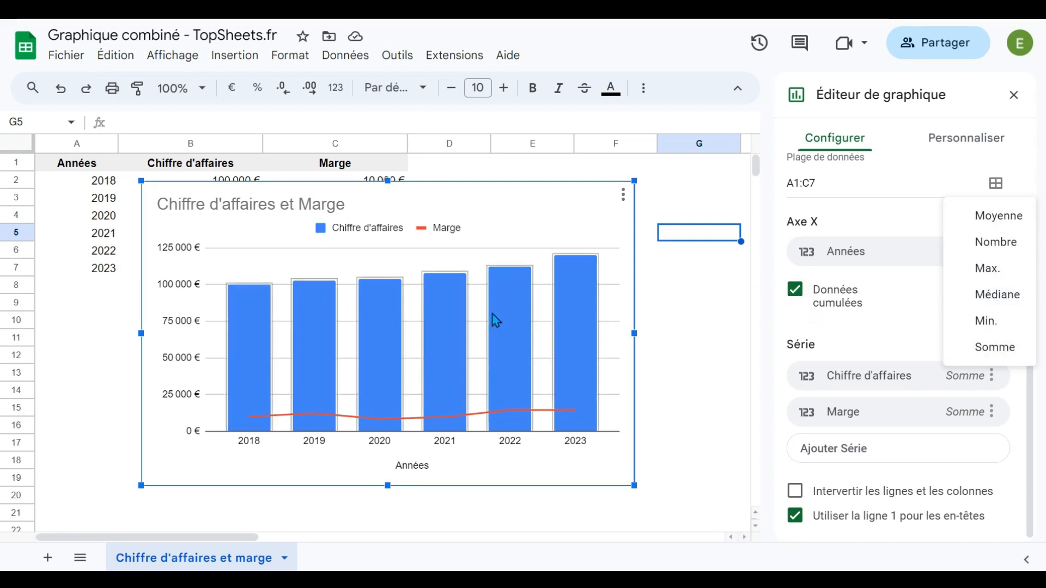
left_click(794, 301)
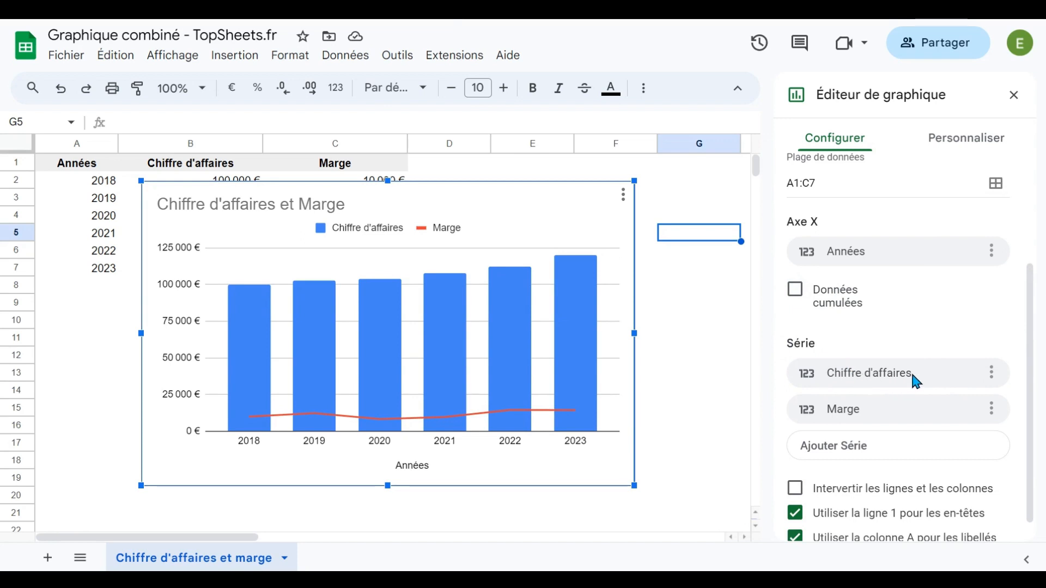
Add labels to the Chiffre d'affaires series, base them on the Chiffre d'affaires values, and remove them again
left_click(992, 374)
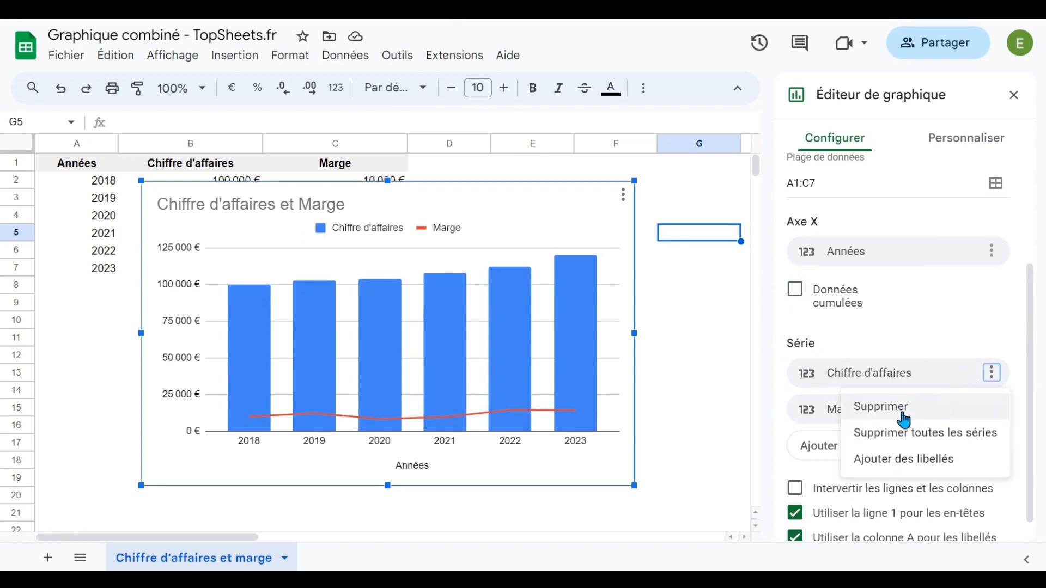
left_click(908, 473)
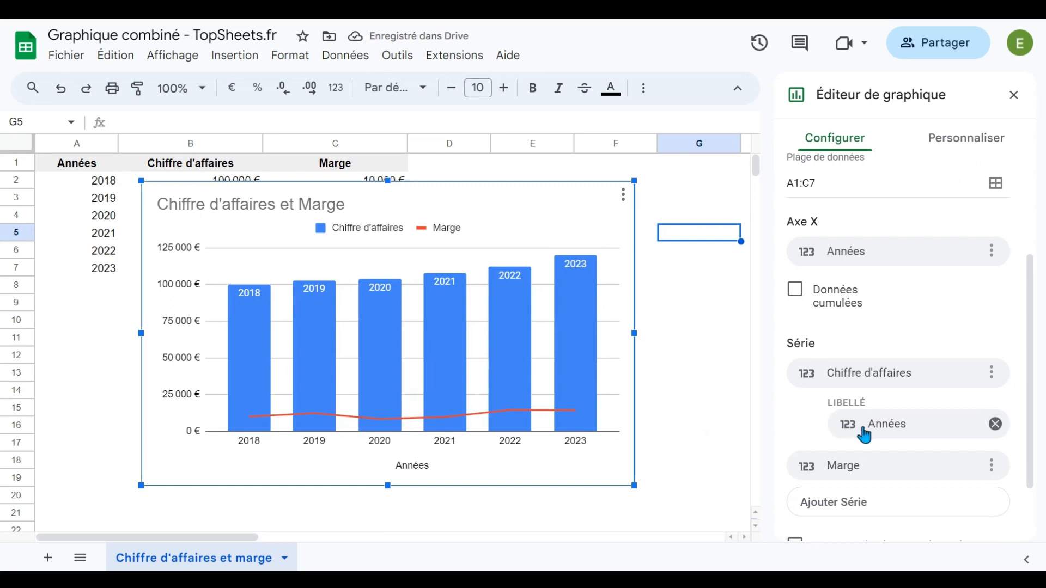
left_click(896, 431)
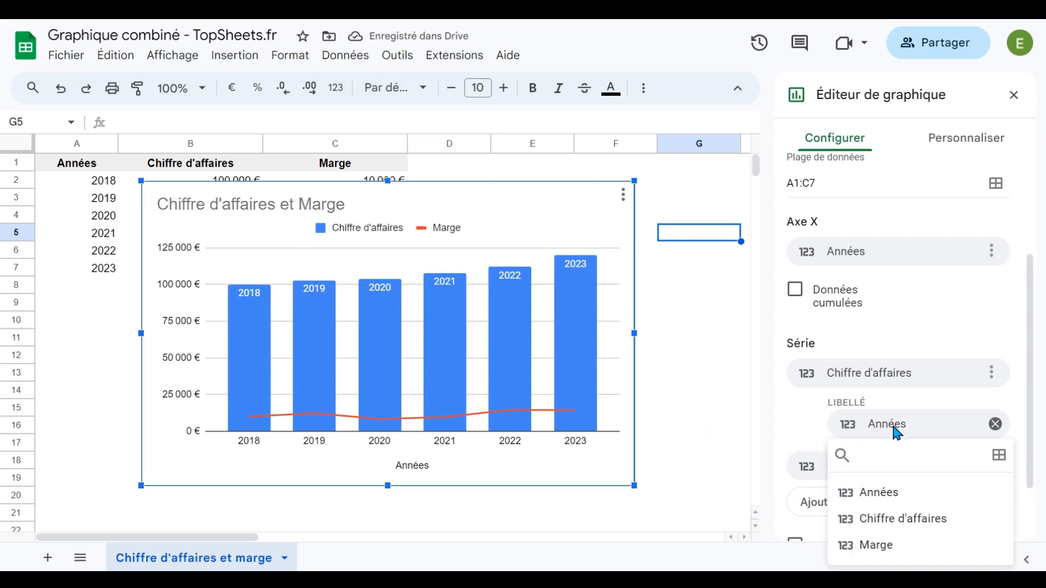
left_click(873, 524)
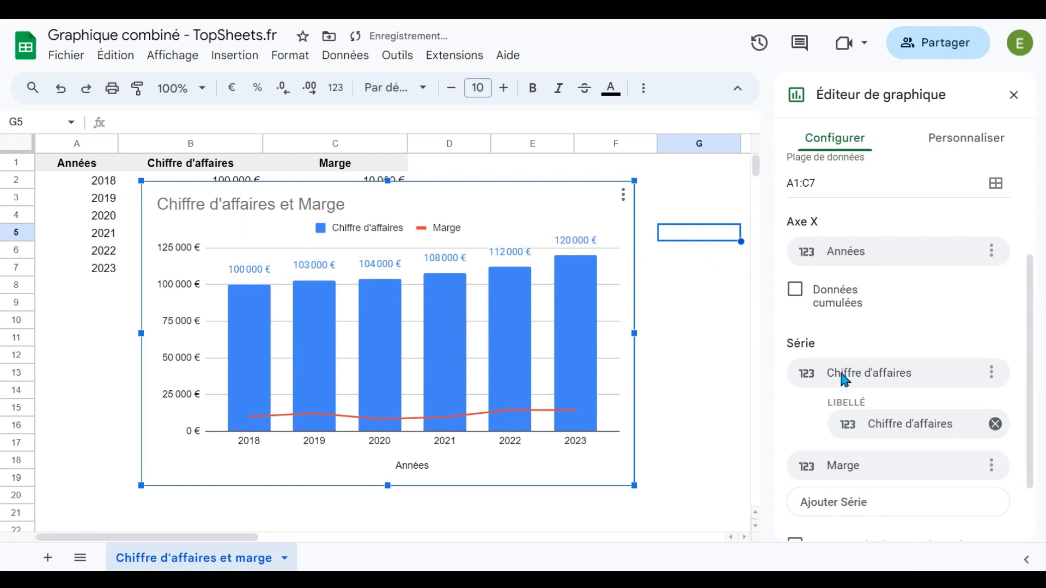
left_click(995, 425)
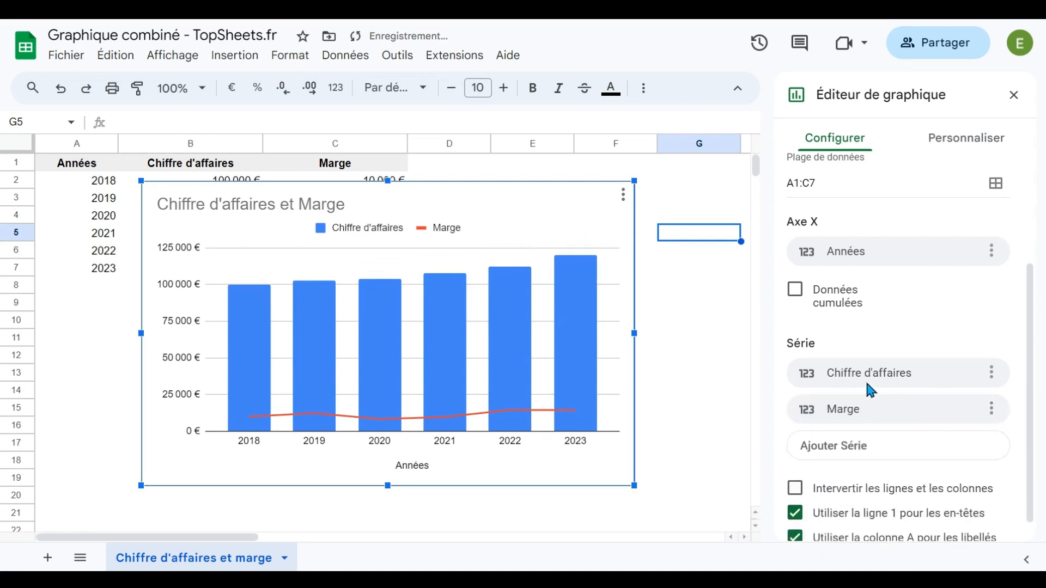
Try swapping the chart's rows and columns and restore the original orientation
scroll(789, 462, "down", 1)
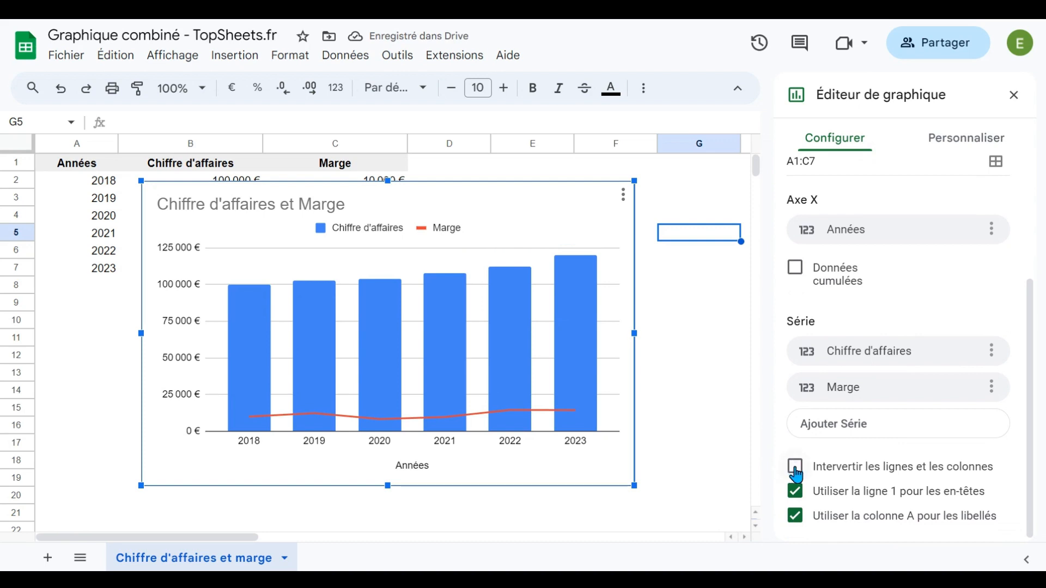
left_click(795, 470)
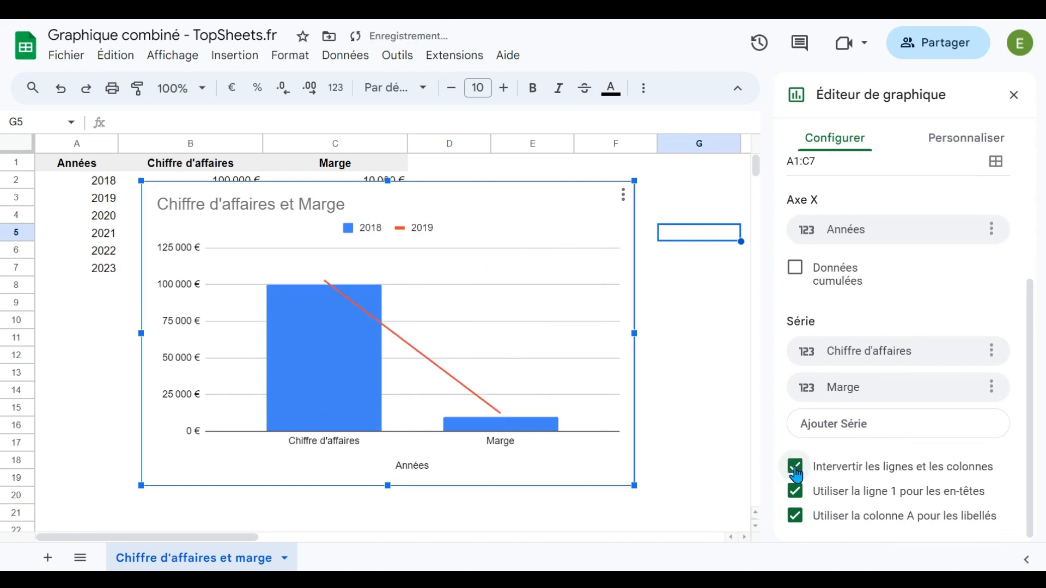
left_click(798, 473)
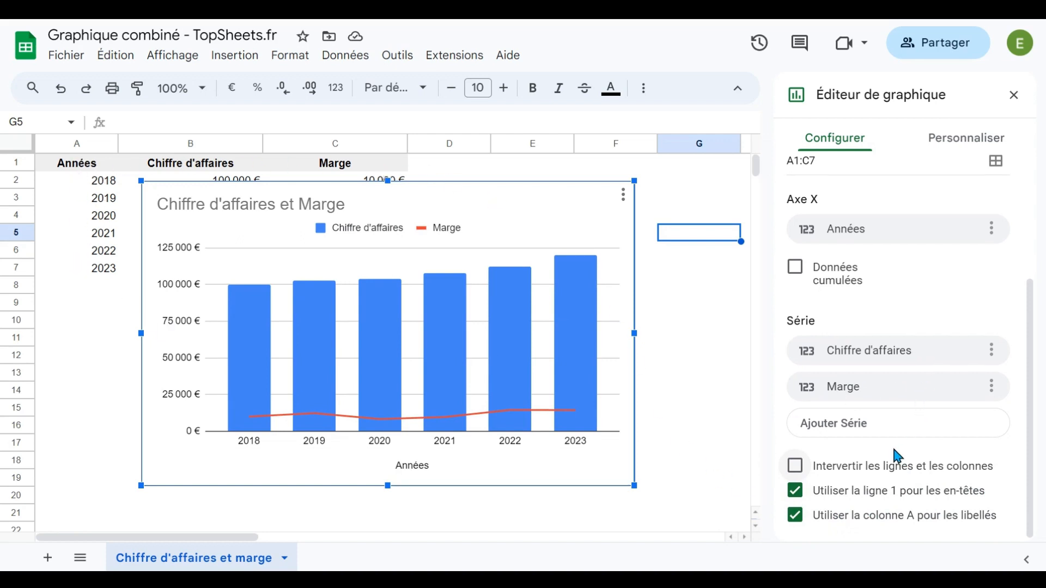
Set the chart's background colour to light grey in the chart style settings
scroll(896, 447, "up", 4)
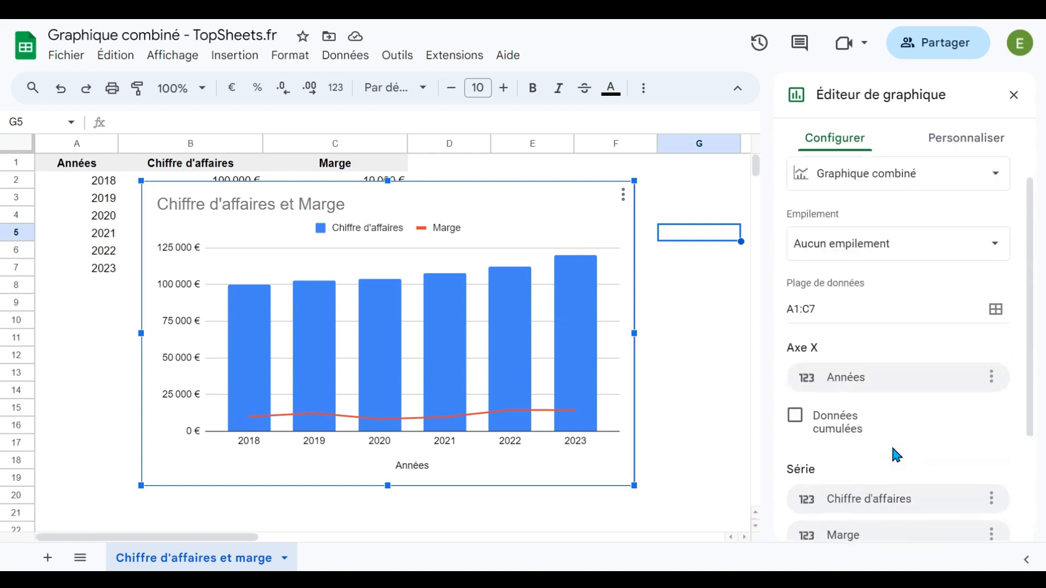
left_click(948, 153)
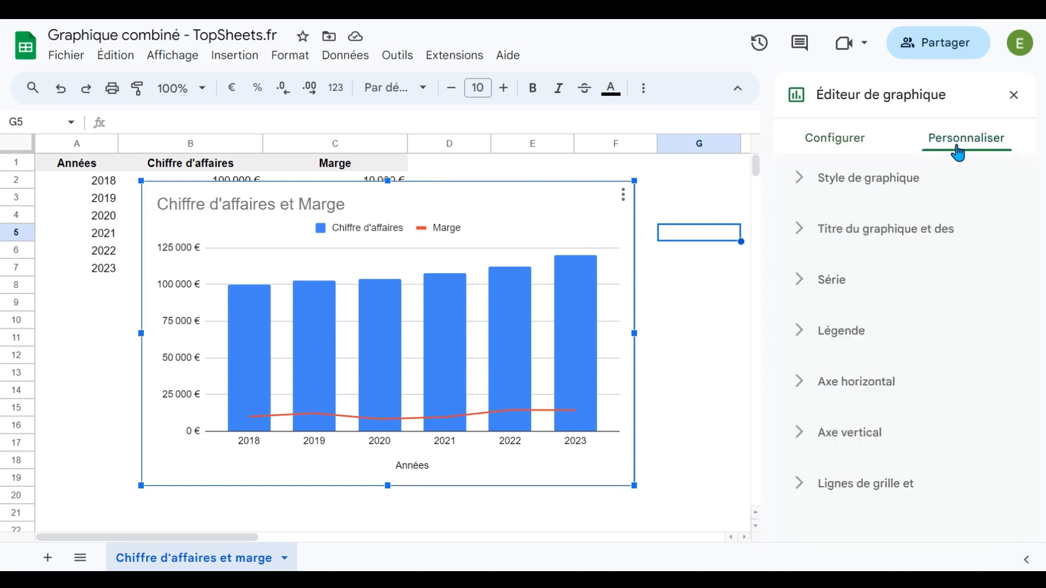
left_click(804, 186)
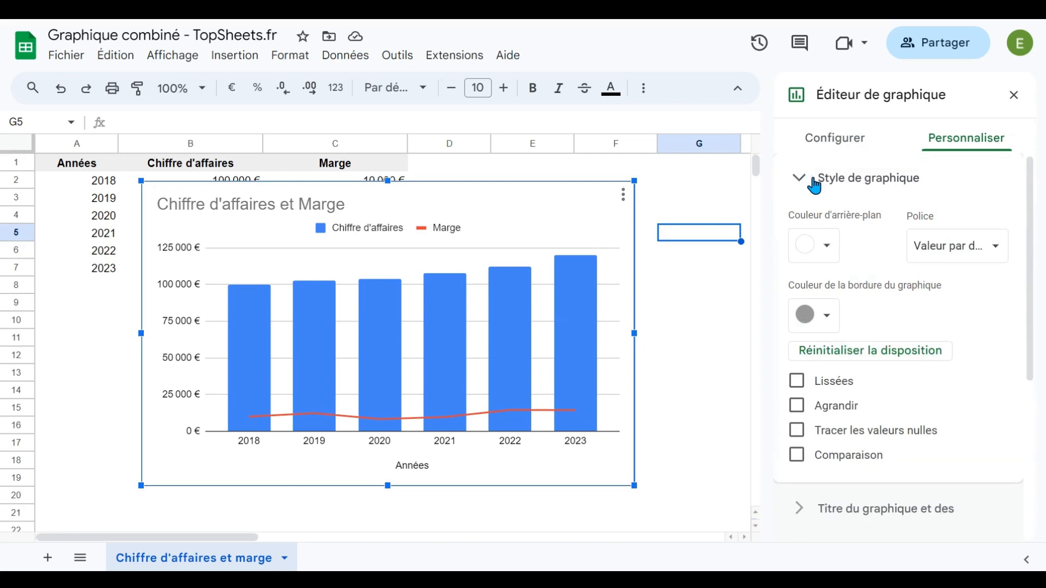
left_click(832, 249)
left_click(929, 310)
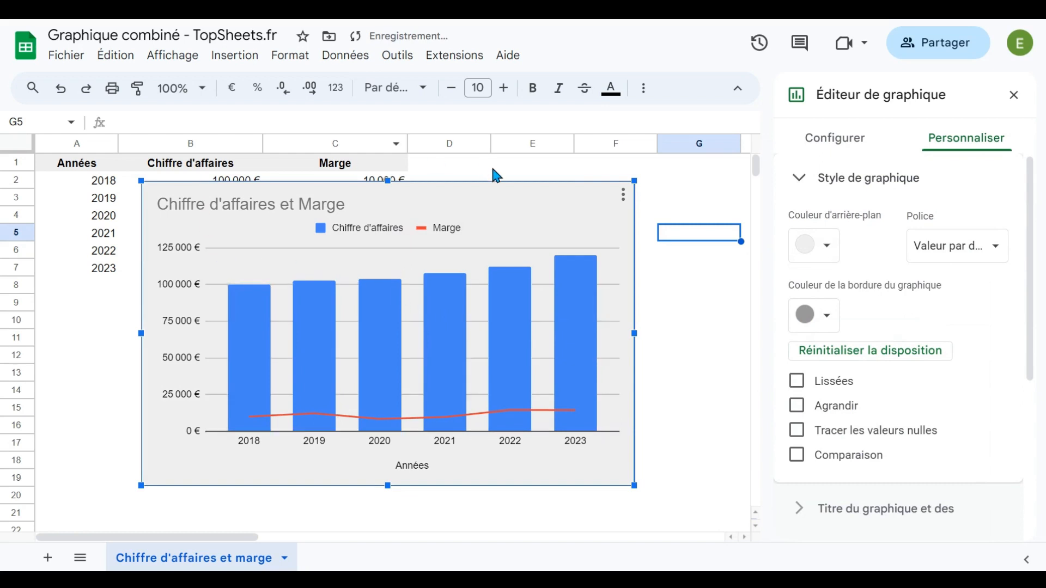
Set the chart's background colour to none (Aucune) and leave the chart by selecting cell D1
left_click(829, 250)
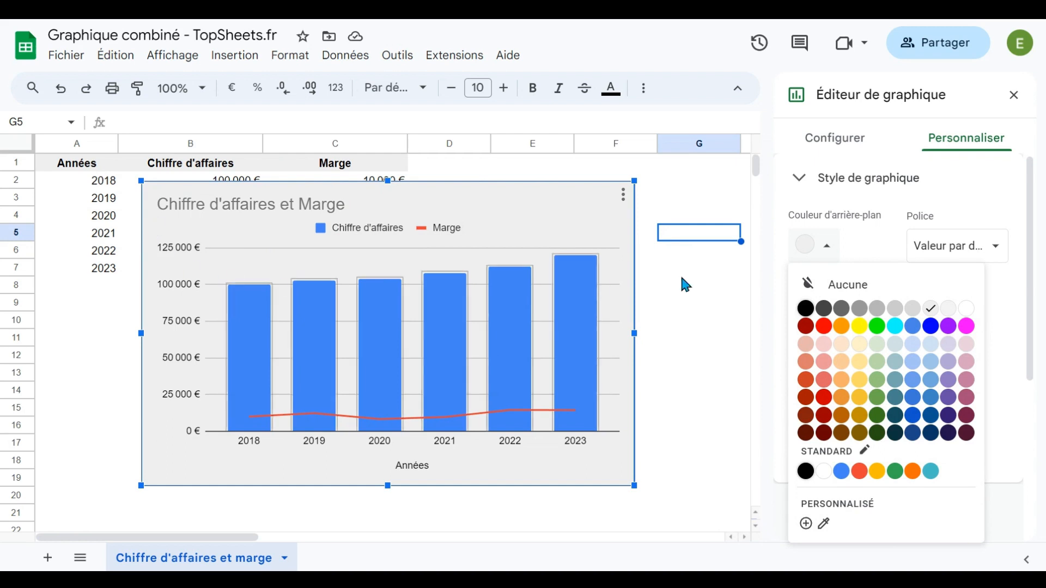
left_click(846, 287)
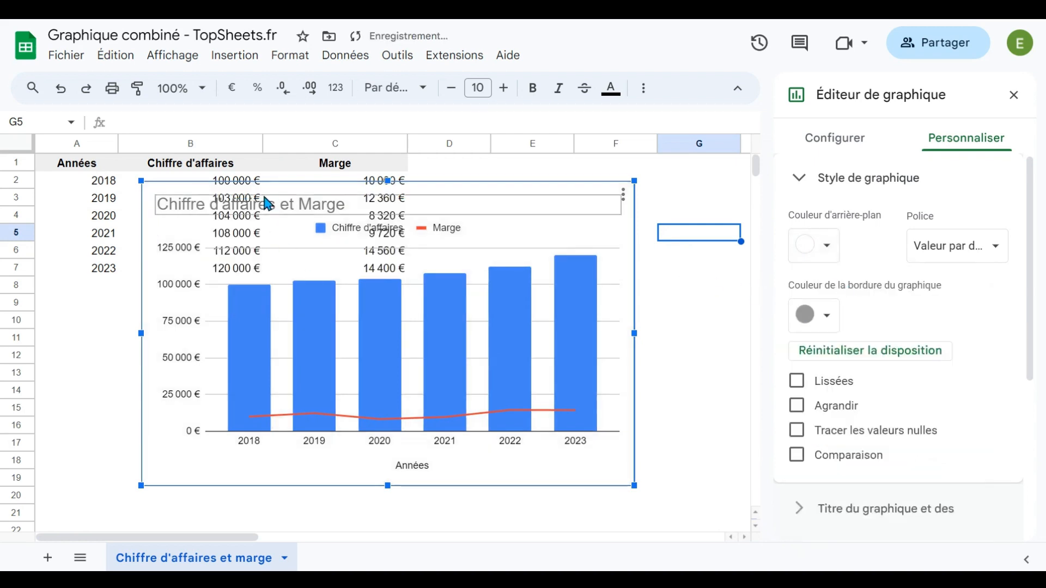
left_click(442, 203)
left_click(467, 169)
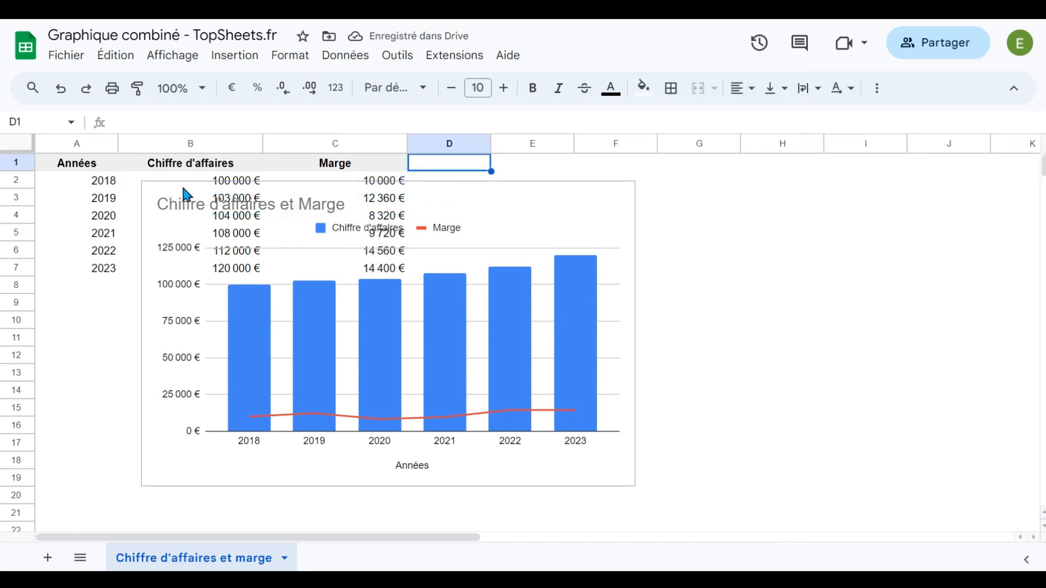
Reopen the chart's style customisation settings and set its background colour to white
left_click(479, 213)
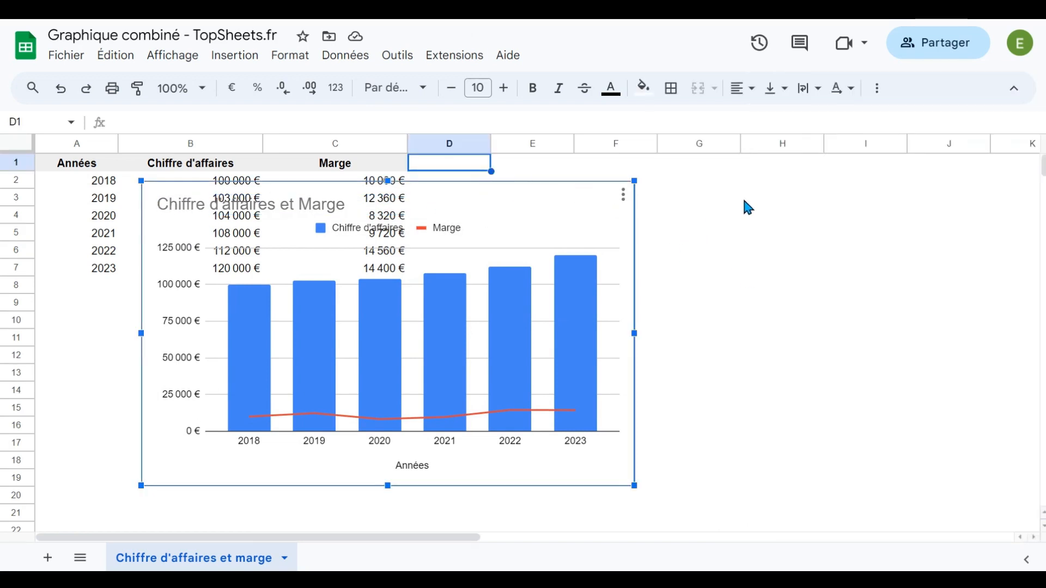
left_click(624, 202)
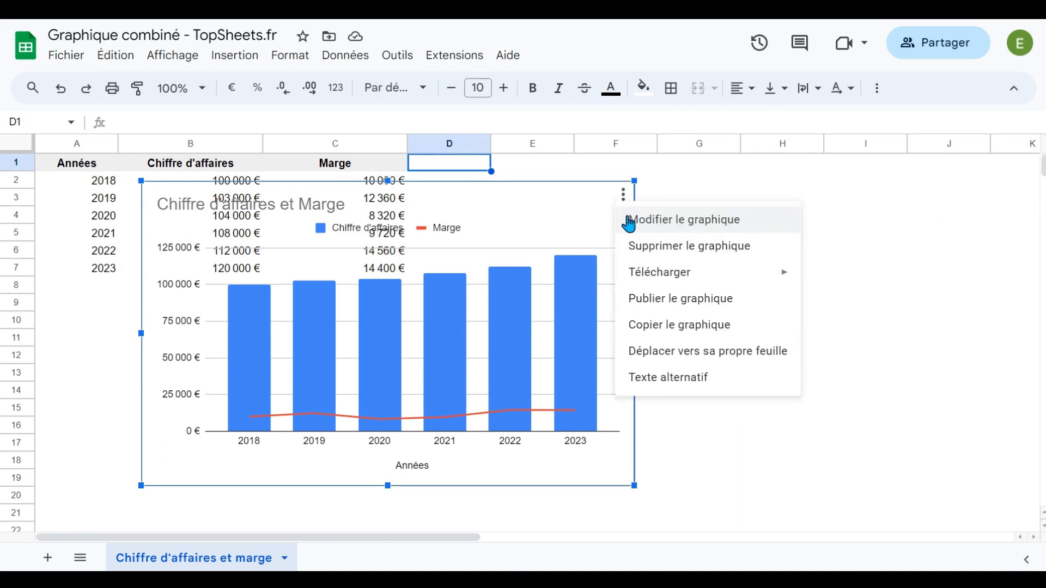
left_click(647, 225)
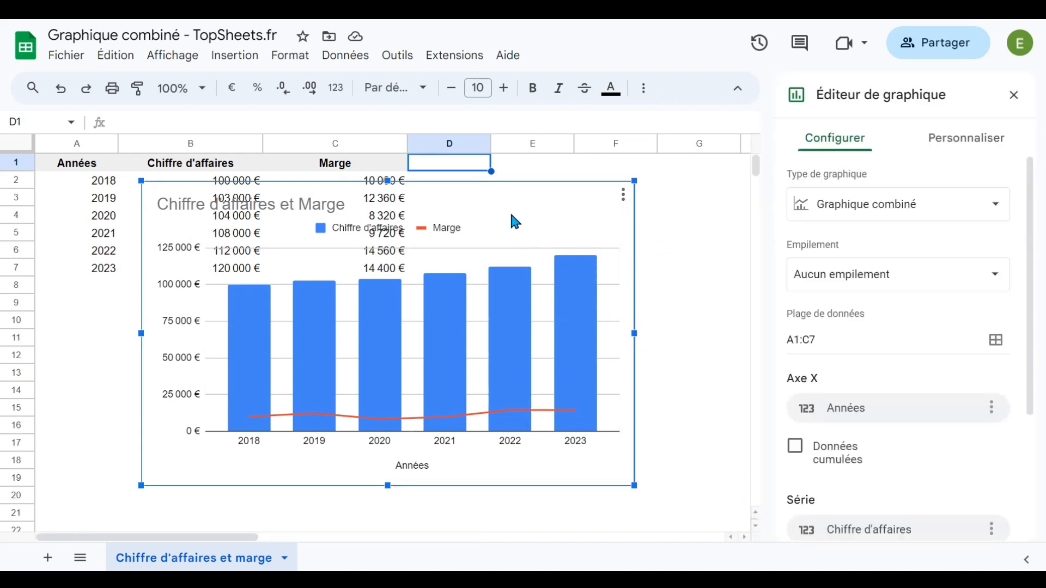
left_click(932, 144)
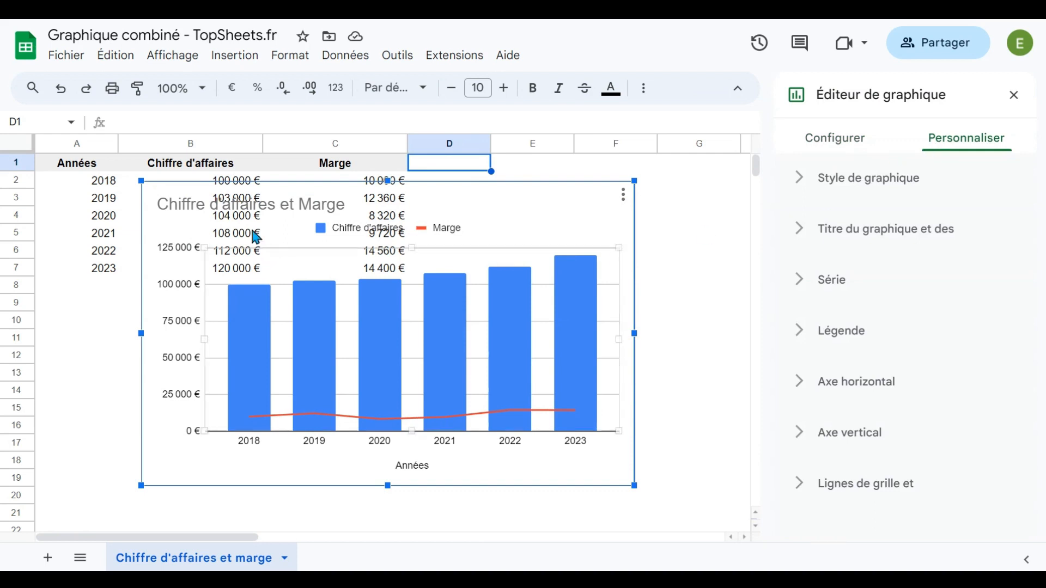
left_click(797, 179)
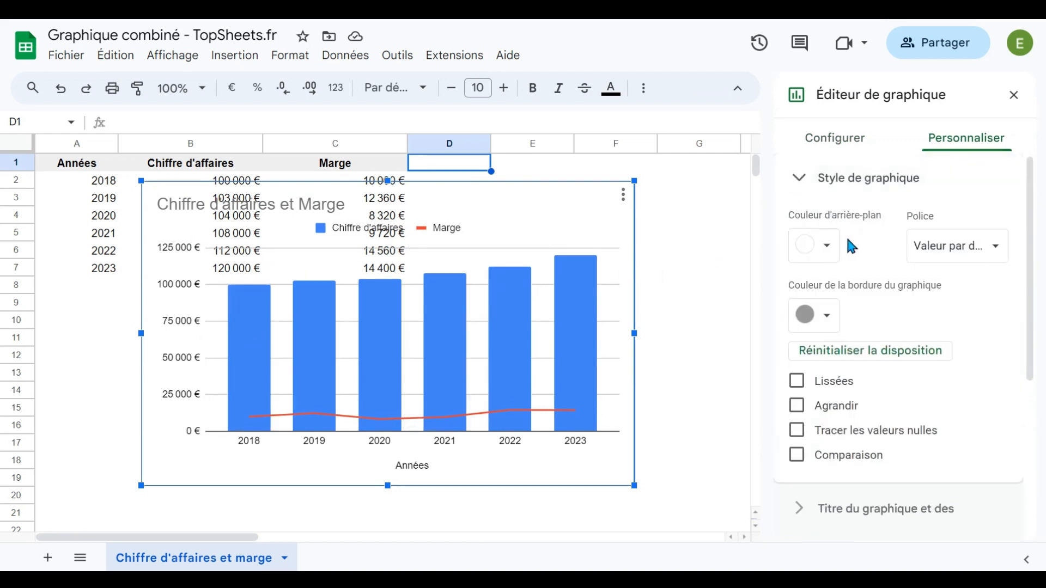
left_click(826, 245)
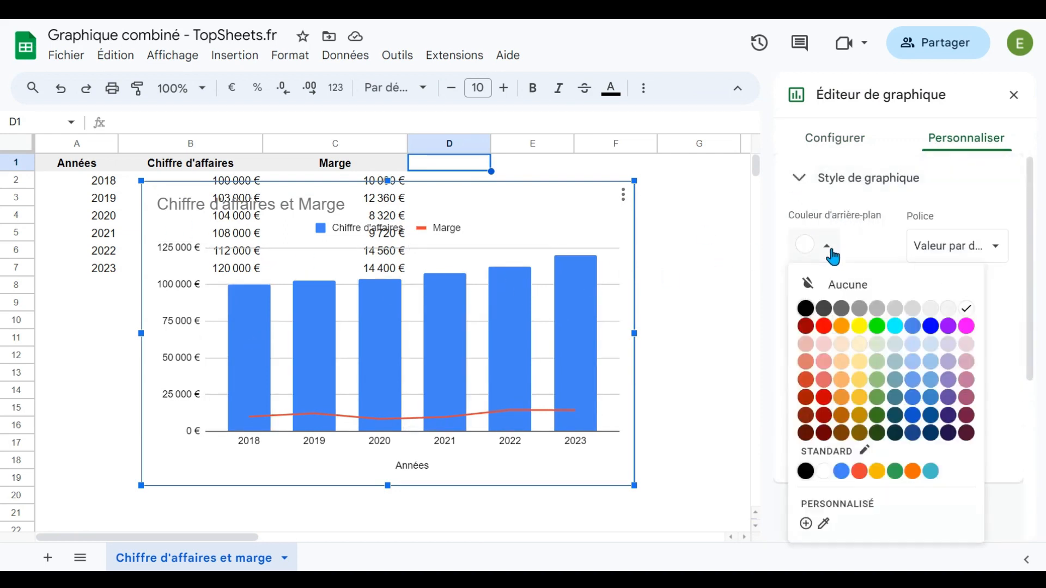
left_click(824, 472)
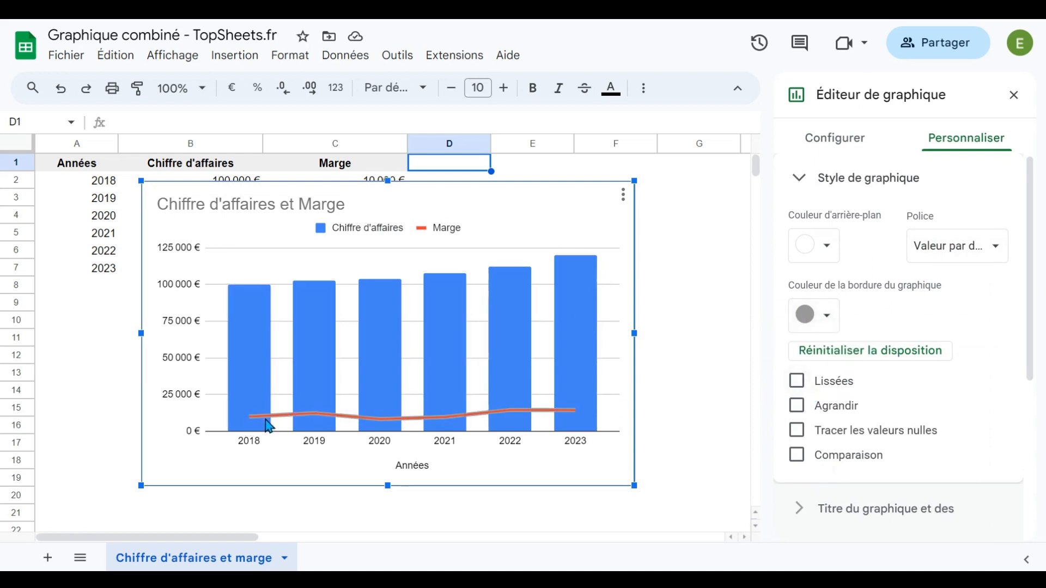
Try the smoothed line option (Lissées) on the chart and turn it off again
left_click(798, 383)
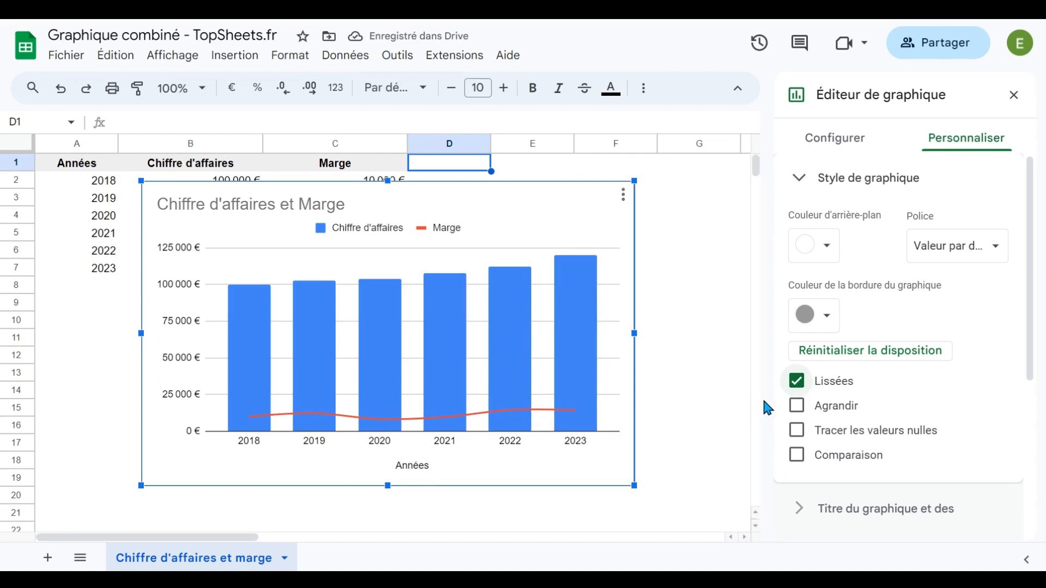
left_click(802, 384)
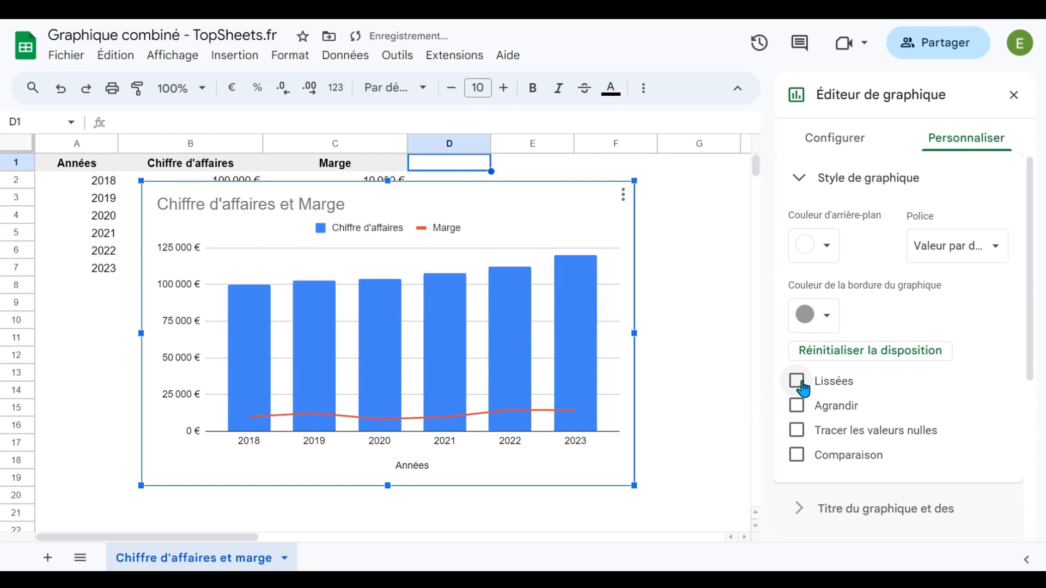
left_click(803, 389)
left_click(803, 388)
Try the Agrandir and Tracer les valeurs nulles chart style options, leave both off, and close the chart style settings
left_click(797, 406)
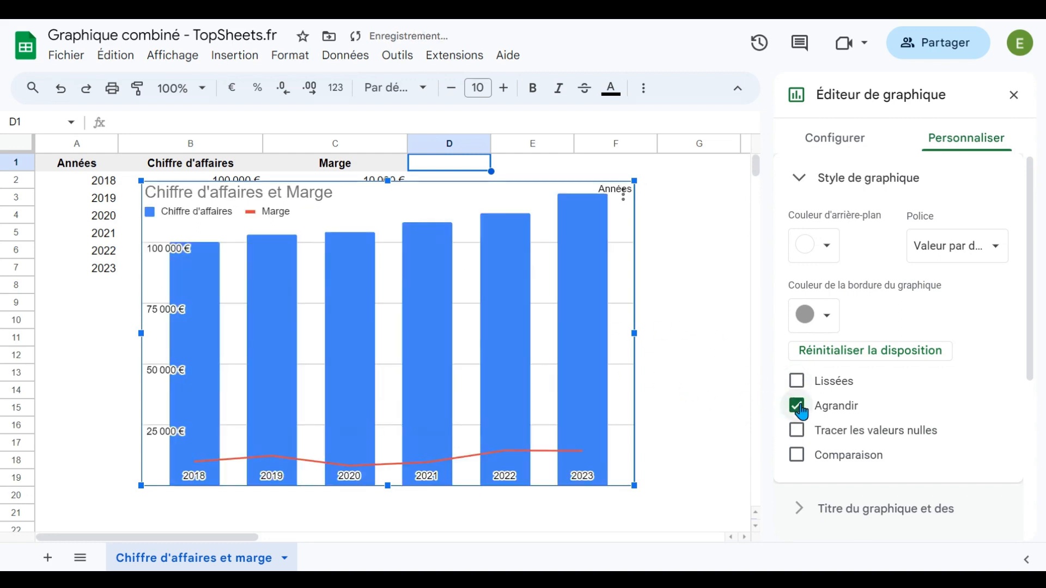
left_click(798, 407)
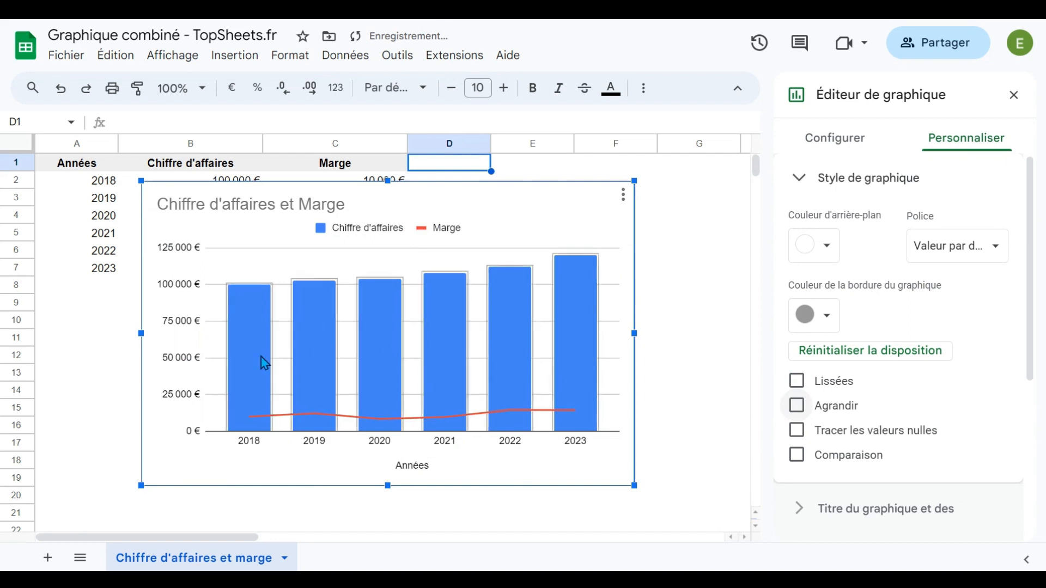
left_click(799, 433)
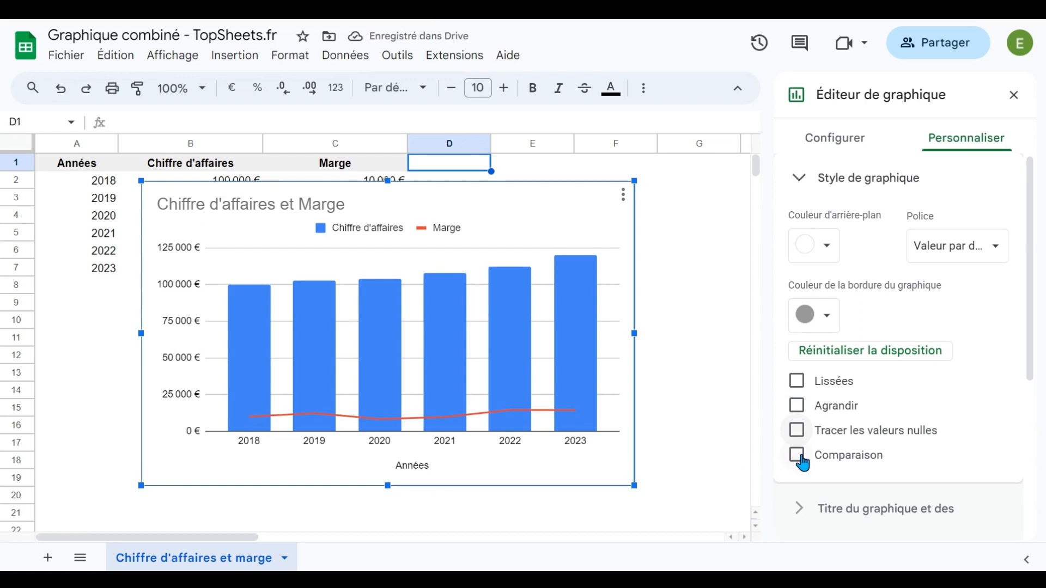
left_click(800, 177)
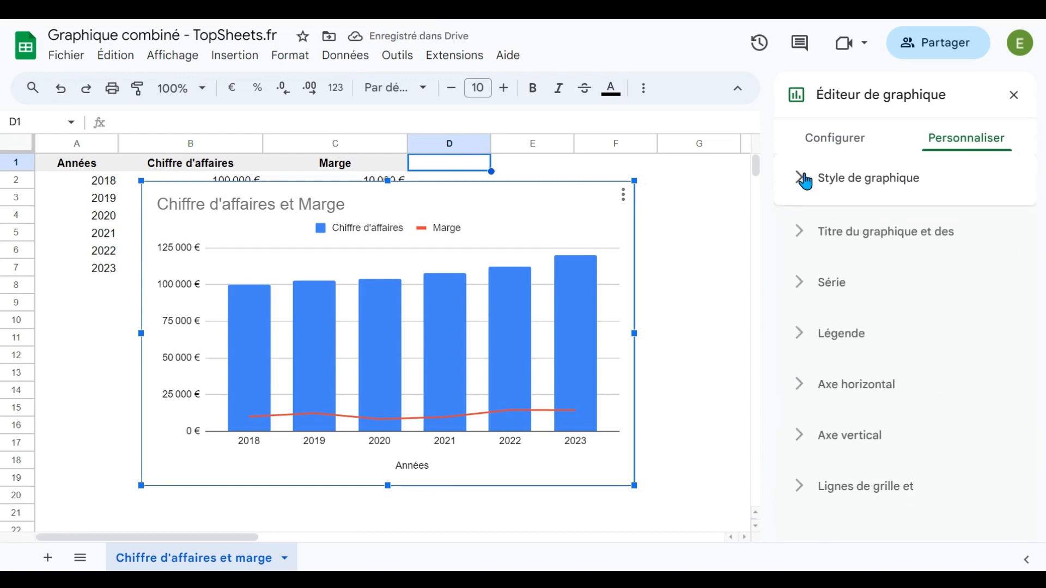
Centre the chart title "Chiffre d'affaires et Marge" and make it bold
left_click(803, 234)
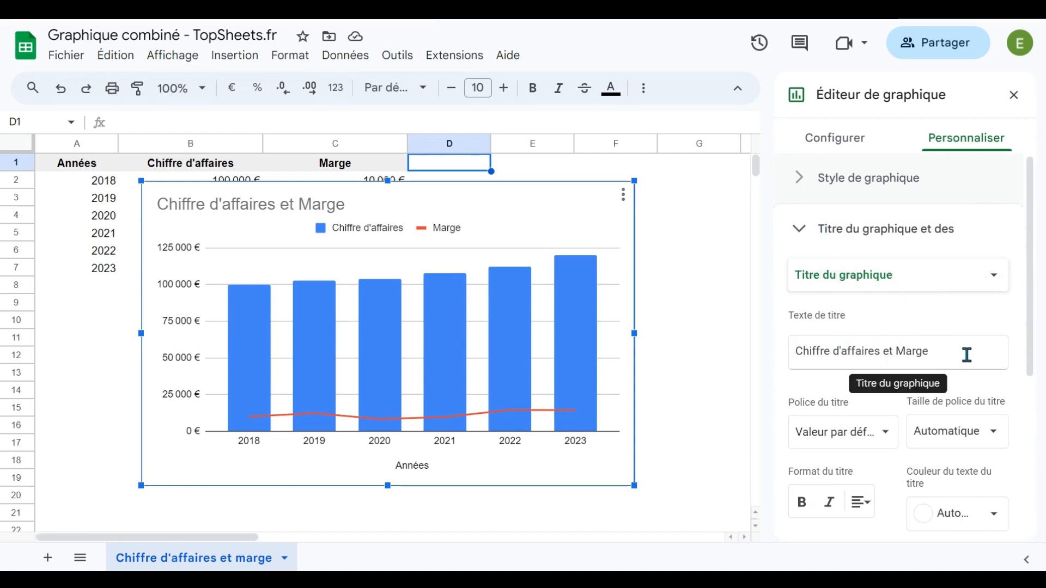
scroll(738, 329, "down", 2)
scroll(738, 330, "up", 2)
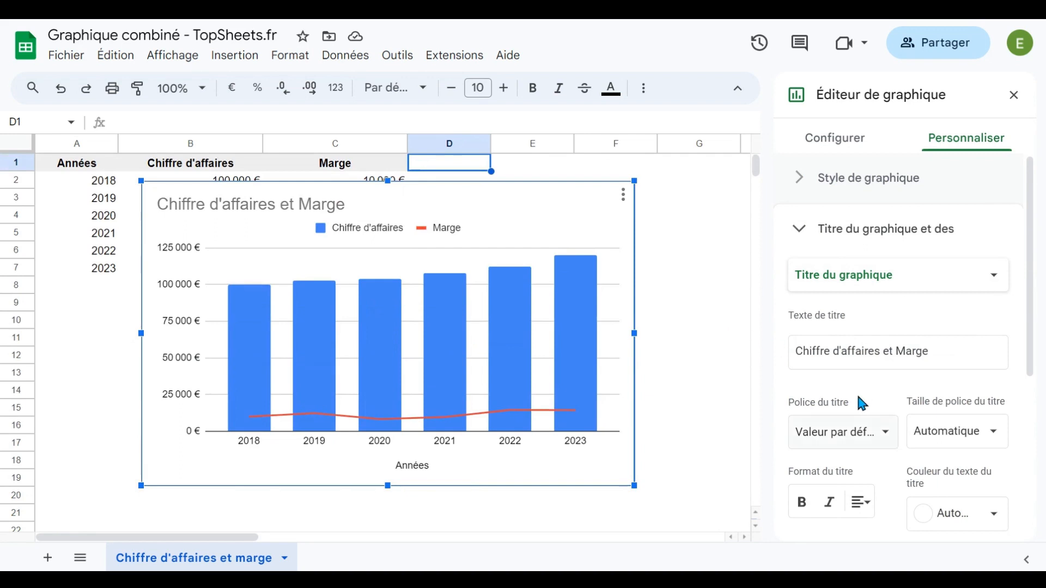
scroll(828, 401, "down", 2)
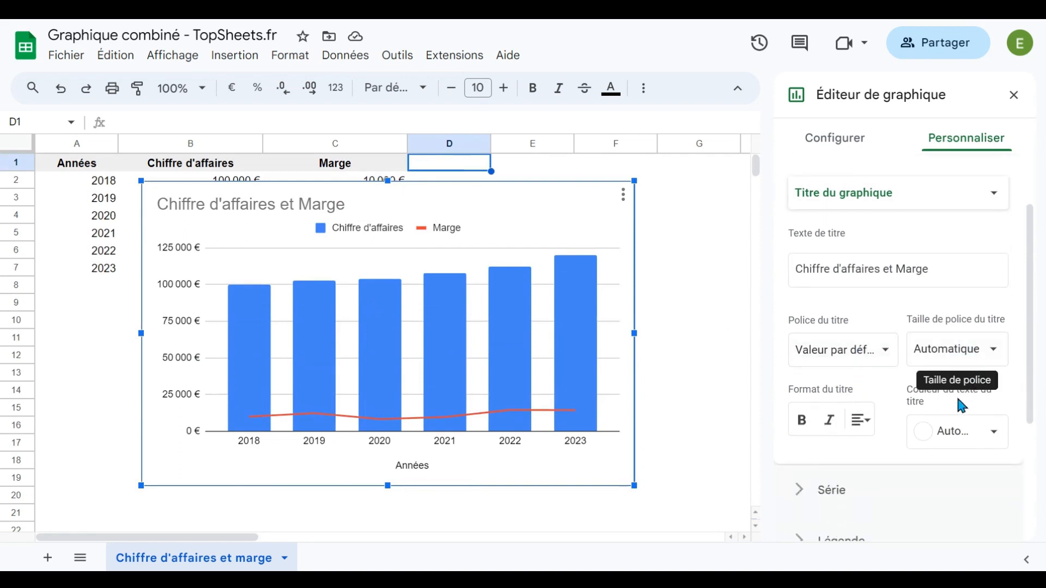
left_click(860, 420)
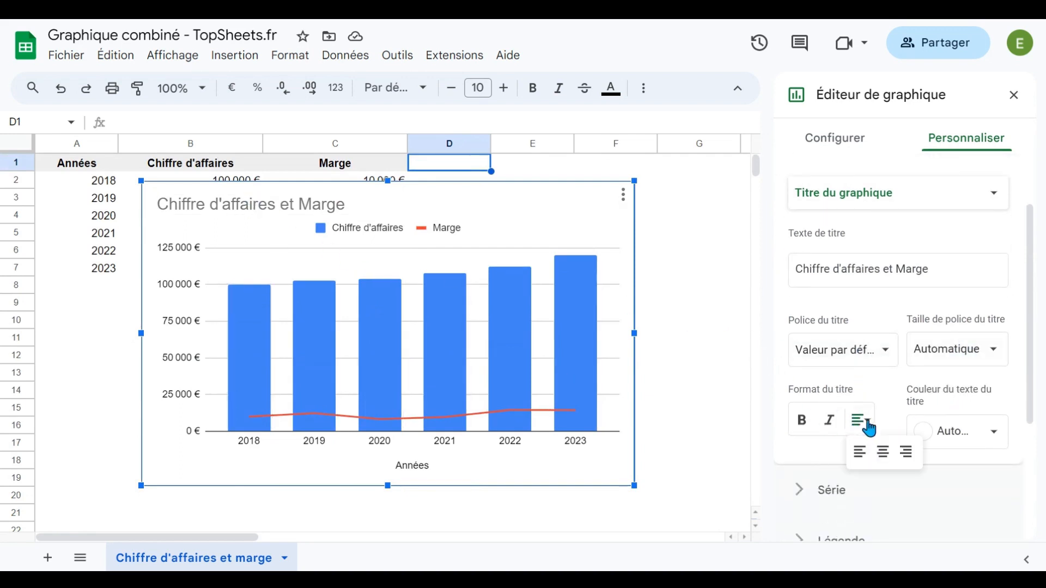
left_click(880, 452)
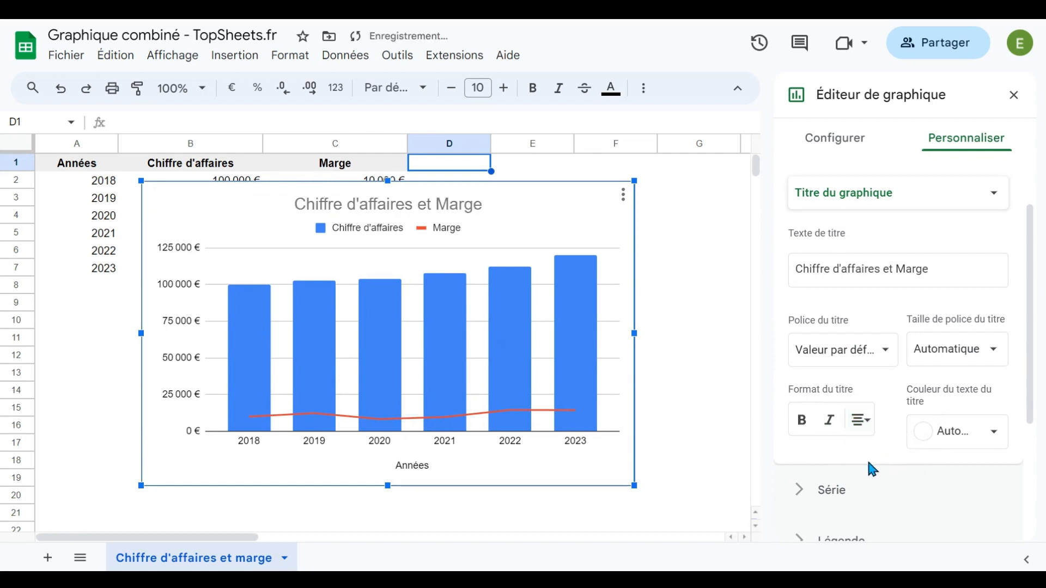
left_click(799, 425)
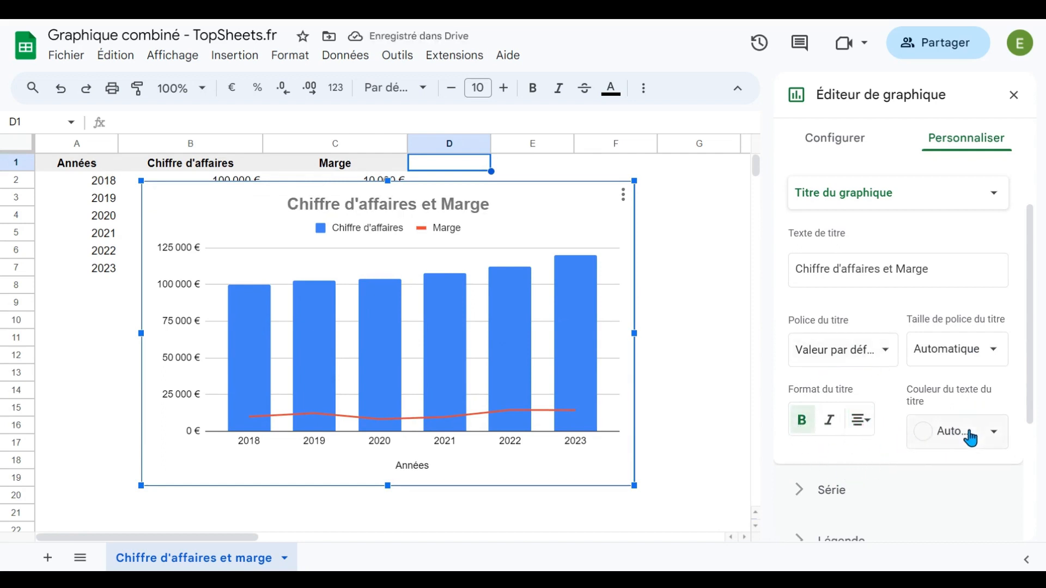
scroll(913, 343, "up", 2)
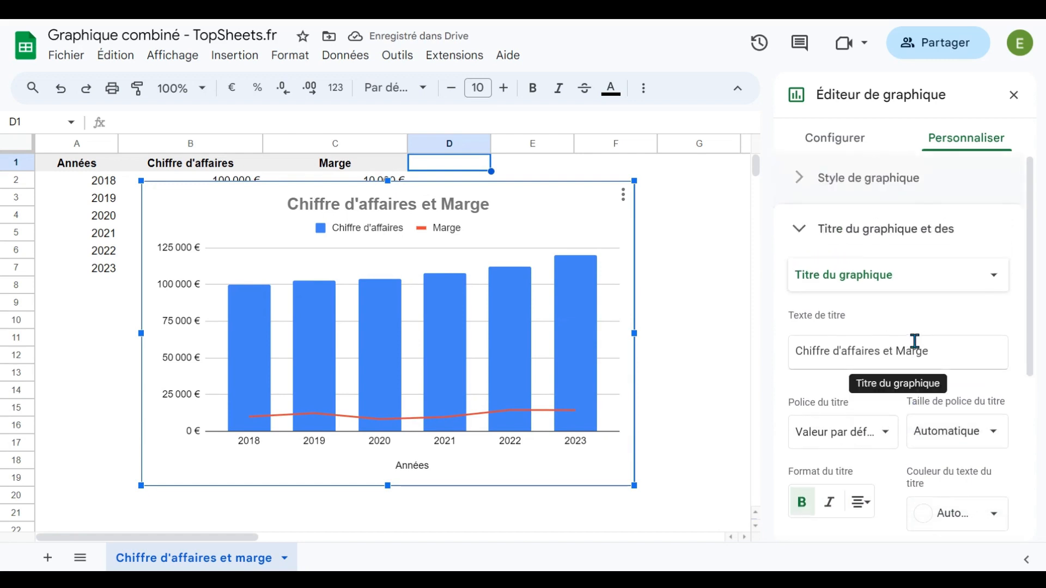
left_click(797, 233)
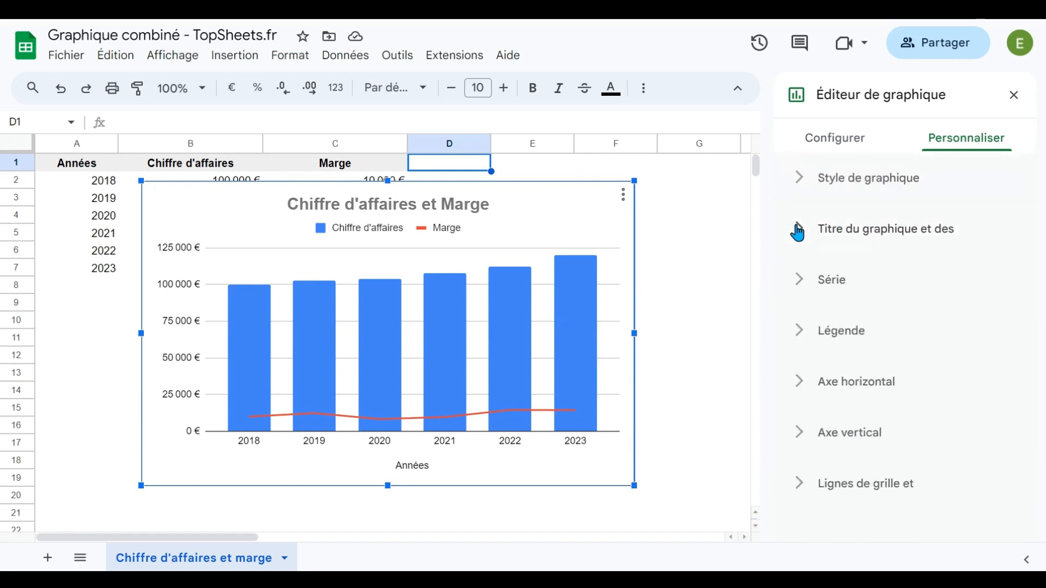
Examine the customisation options for the Chiffre d'affaires series, including type, line formatting, axis, error bars, data labels and trendline
left_click(797, 286)
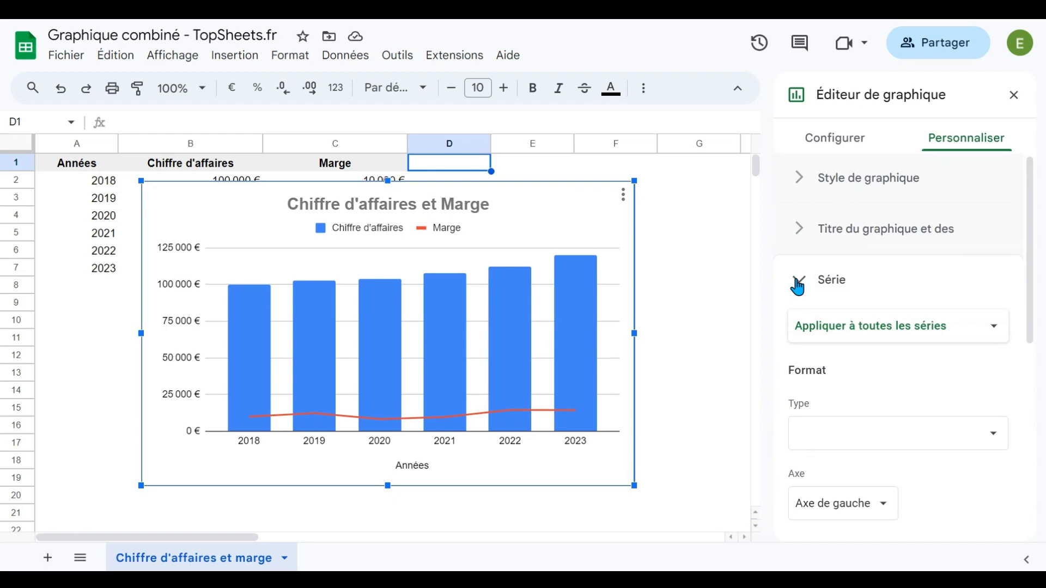
left_click(900, 333)
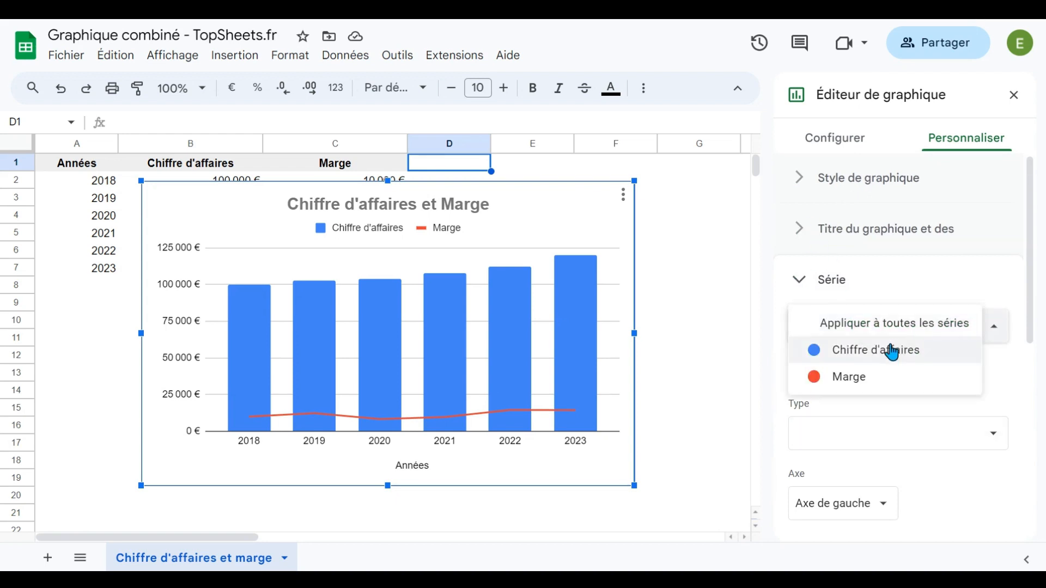
left_click(891, 350)
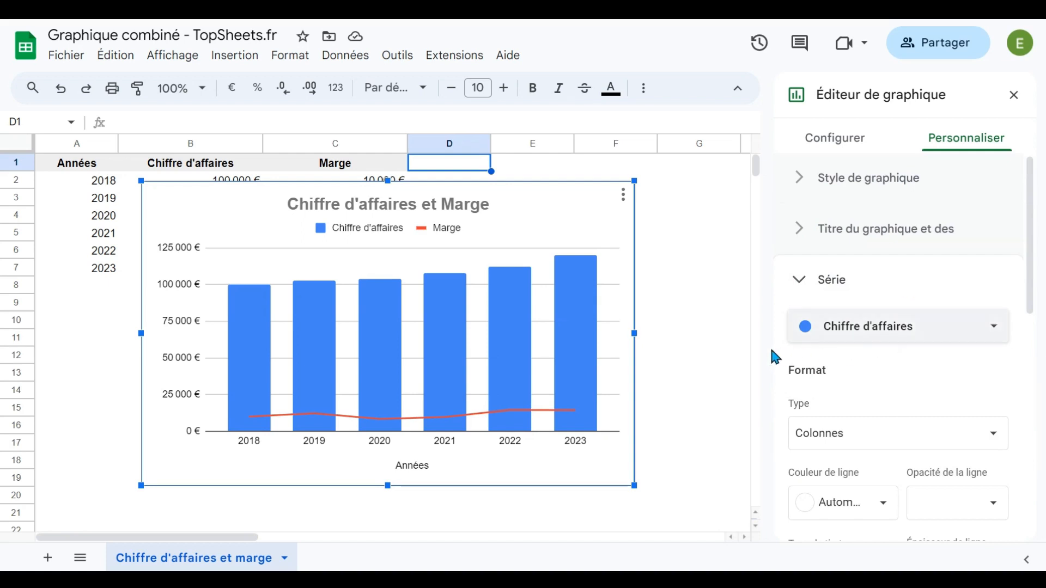
scroll(863, 426, "down", 2)
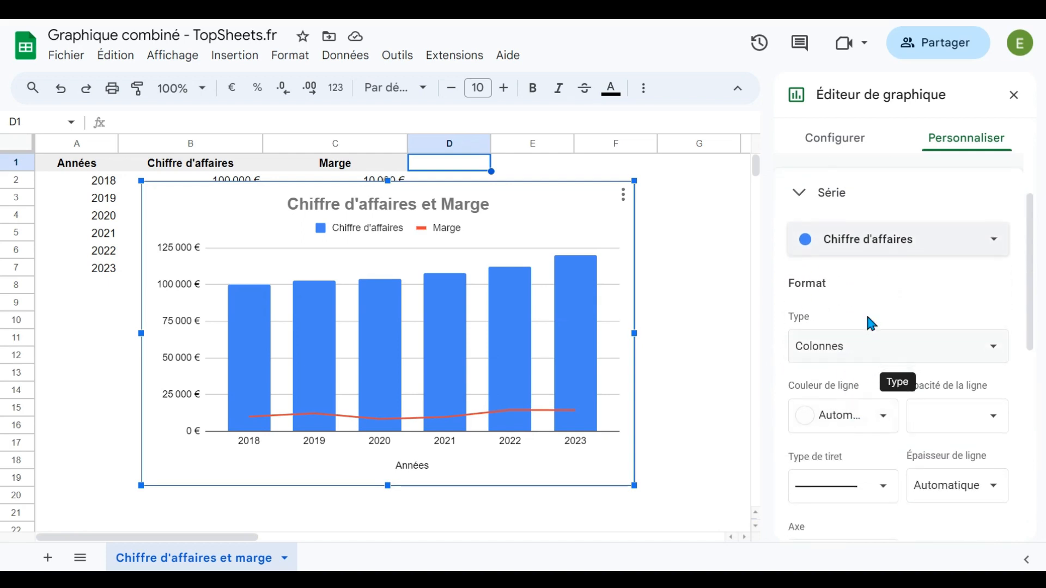
scroll(868, 321, "down", 2)
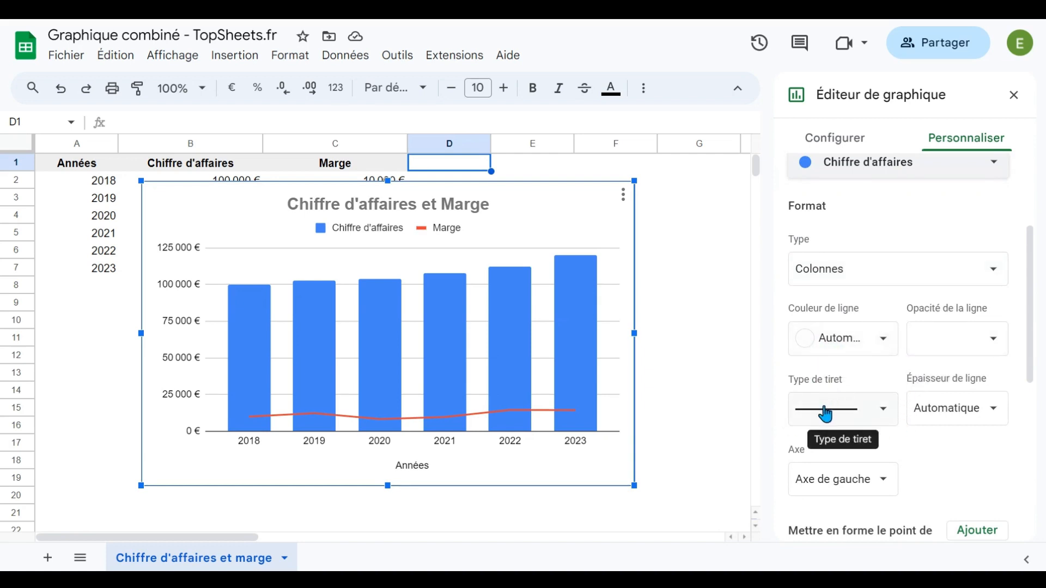
scroll(782, 419, "down", 3)
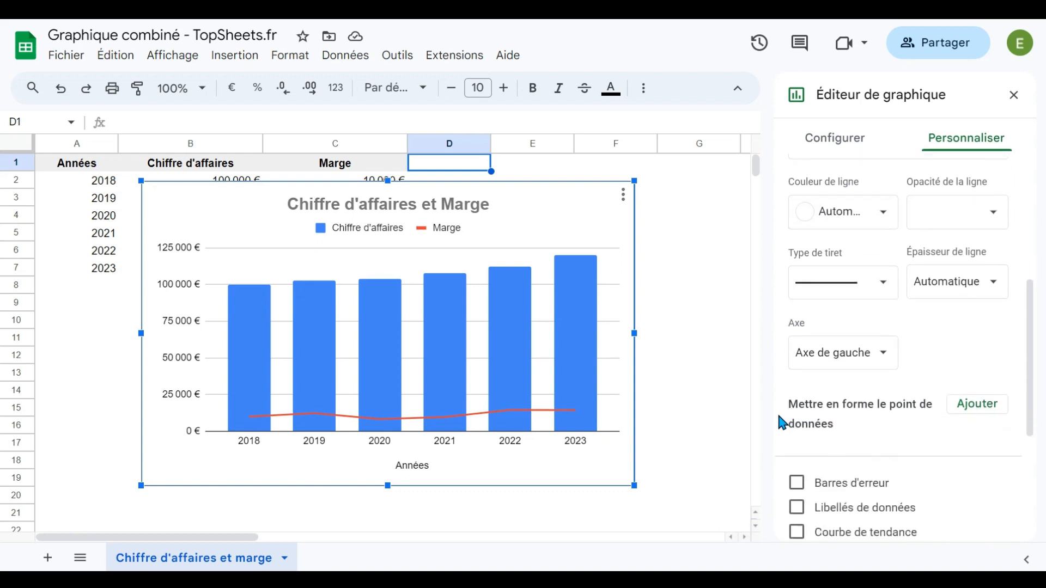
scroll(782, 417, "up", 4)
scroll(777, 406, "up", 3)
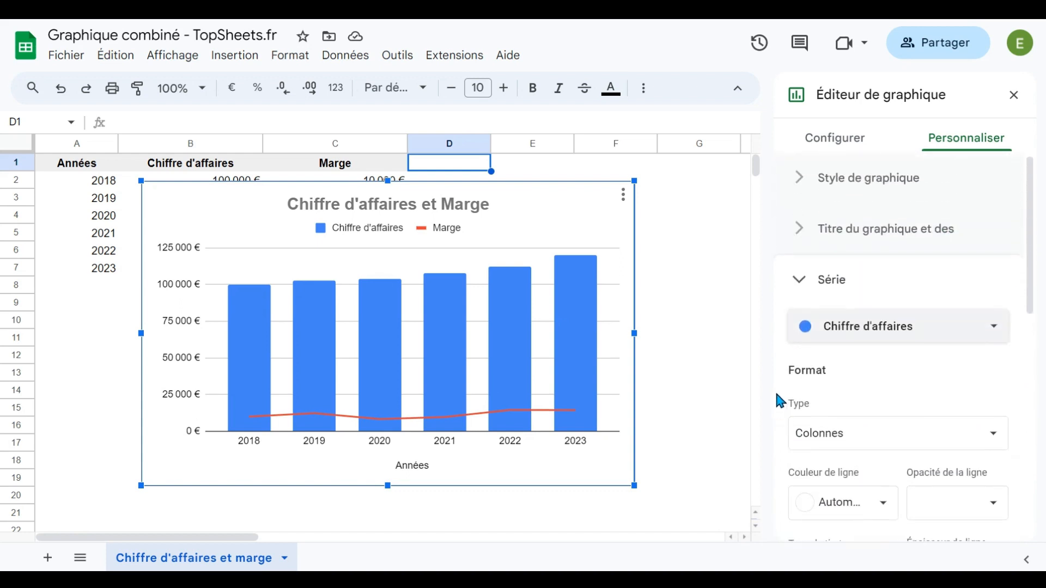
left_click(800, 283)
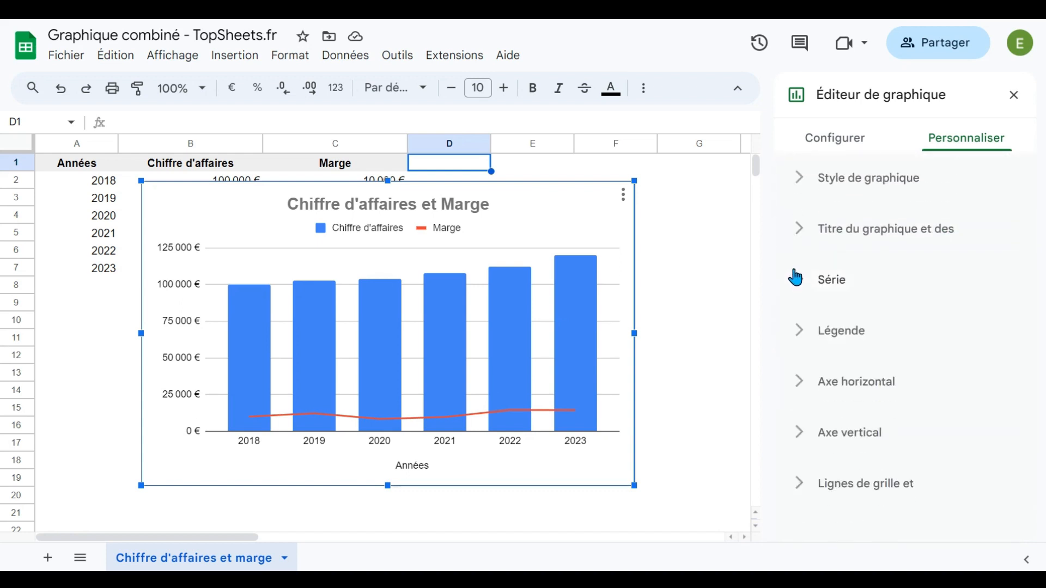
Set the chart legend's position to À gauche
left_click(801, 335)
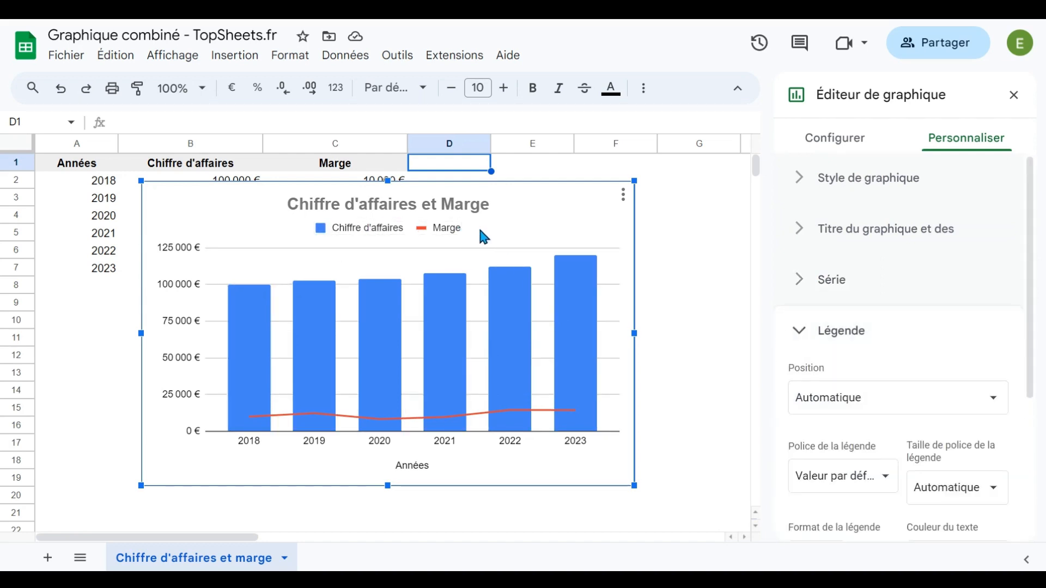
scroll(864, 344, "down", 3)
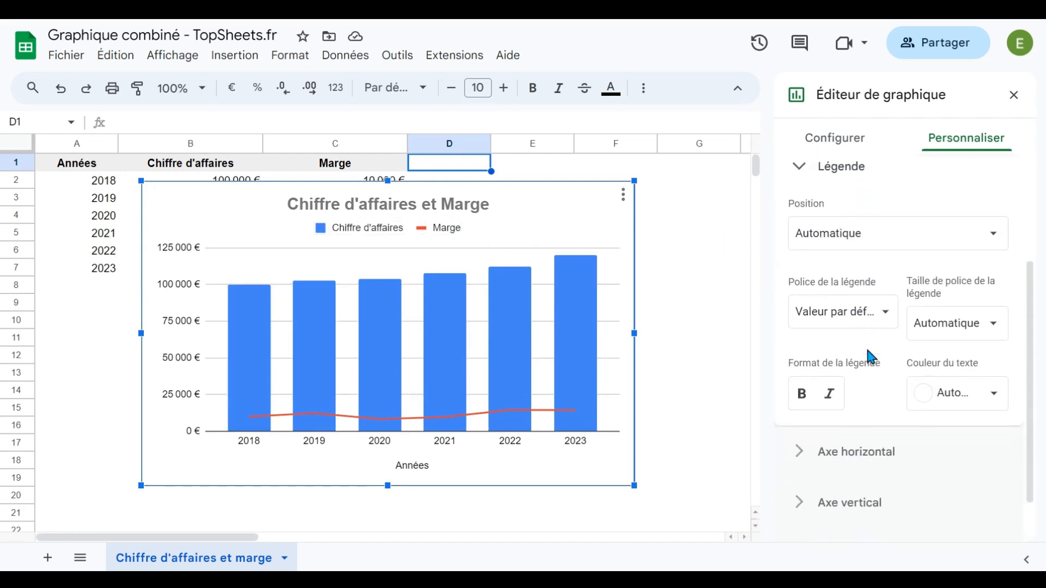
scroll(865, 345, "up", 2)
left_click(860, 325)
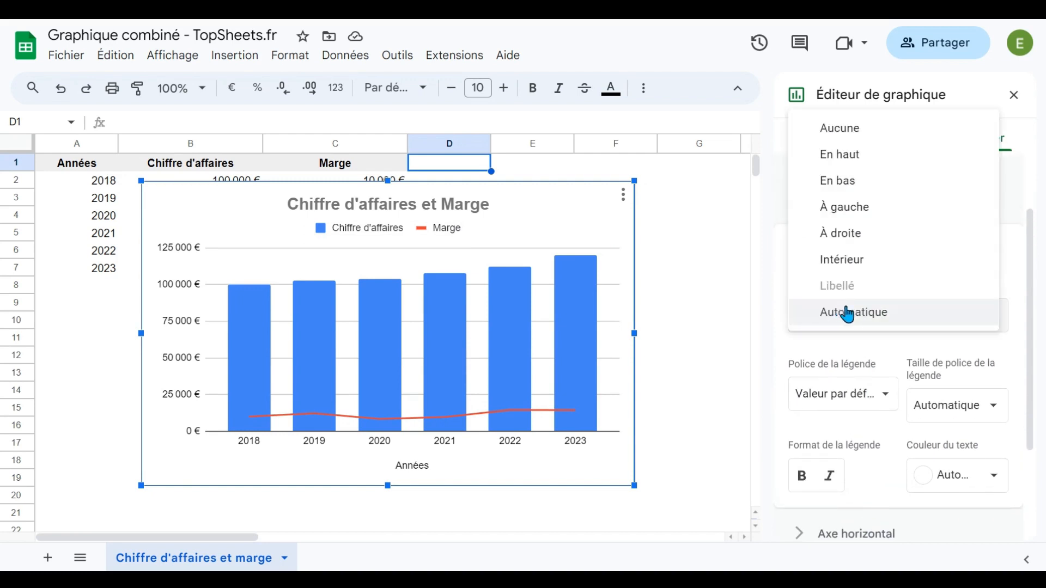
left_click(868, 209)
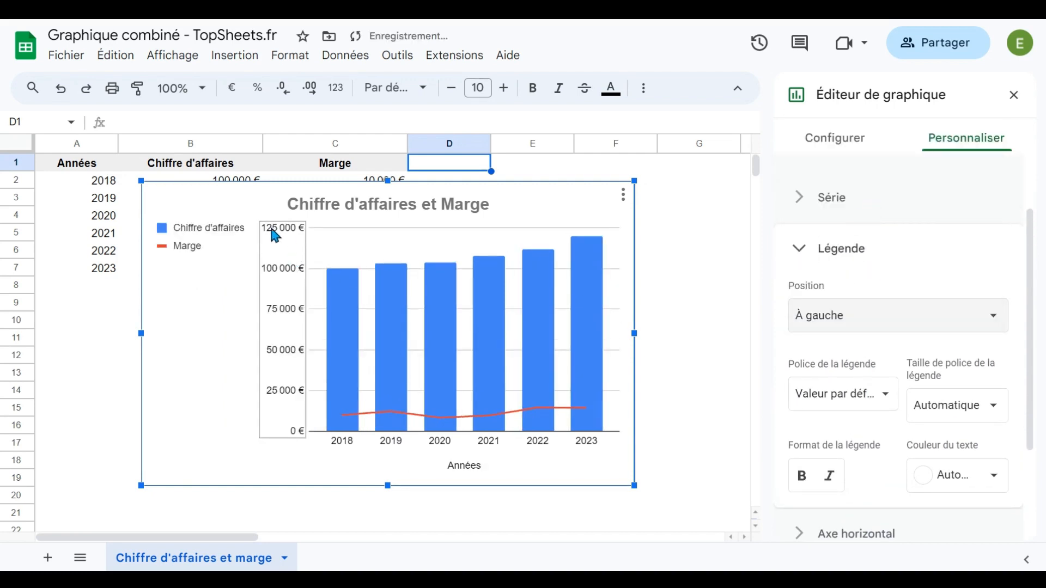
Make the legend text bold and undo that change
left_click(816, 486)
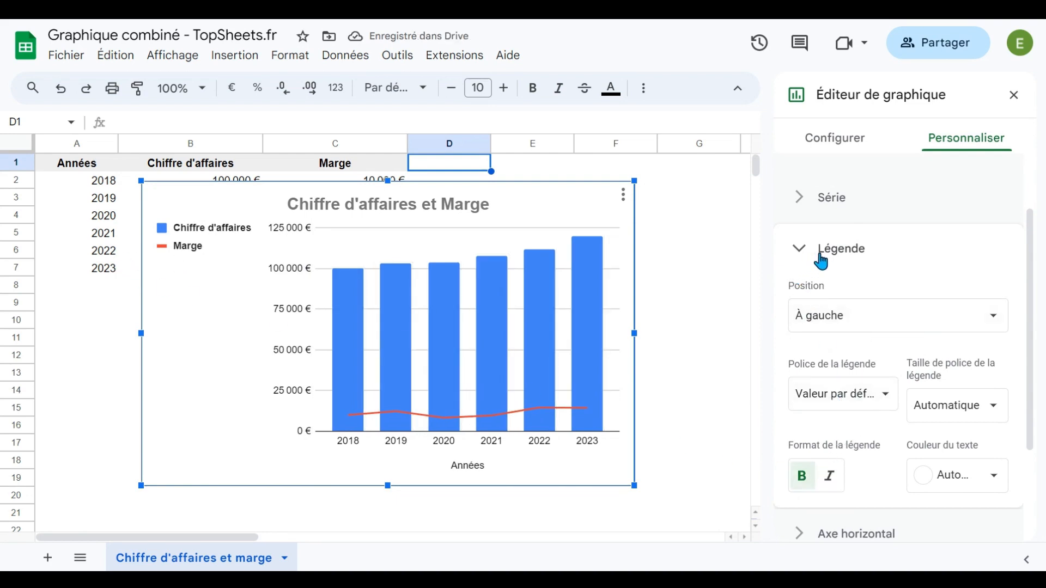
left_click(60, 87)
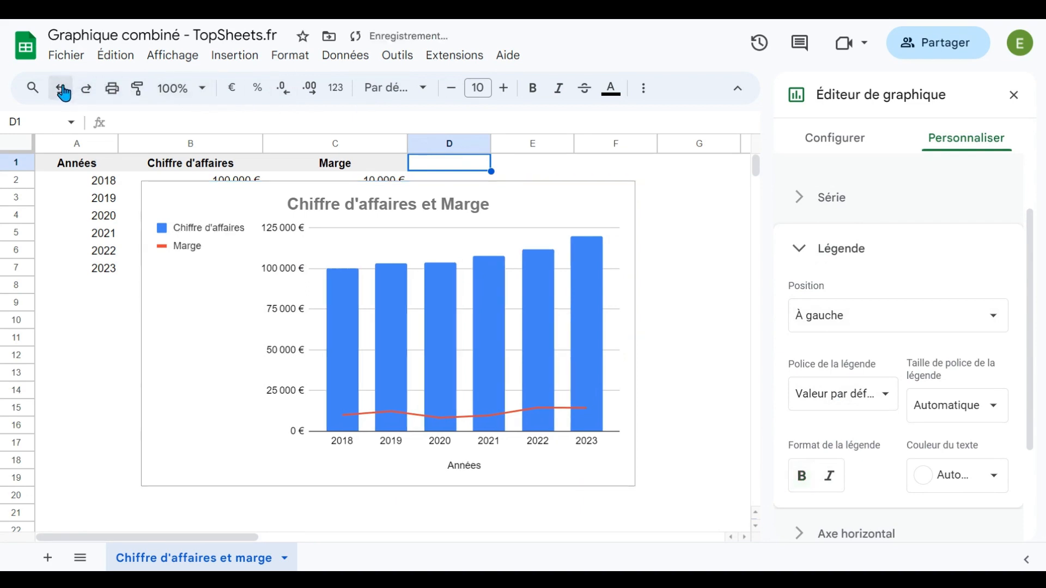
Undo the legend position change and collapse the legend settings
left_click(61, 88)
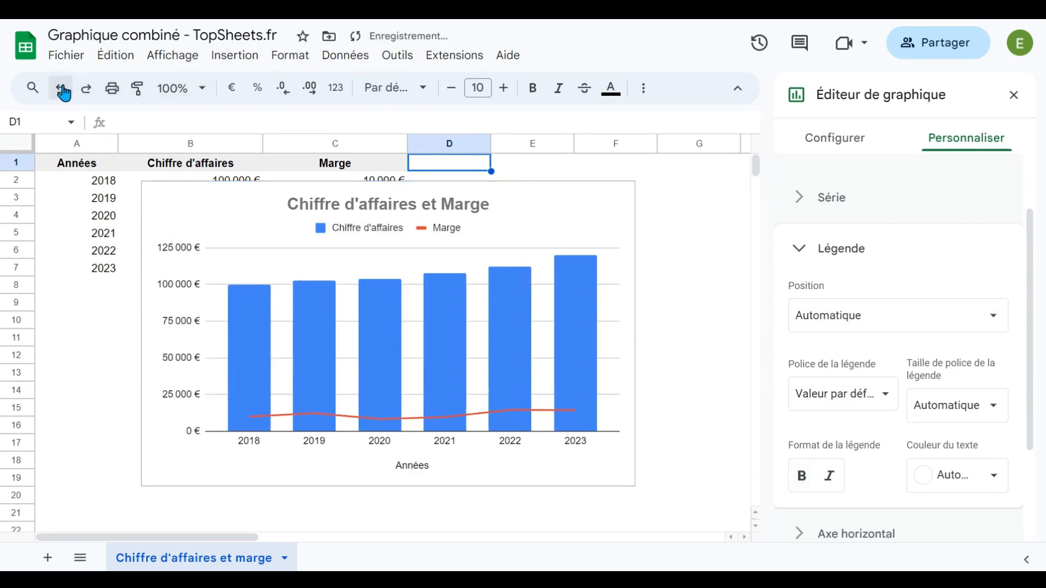
left_click(803, 252)
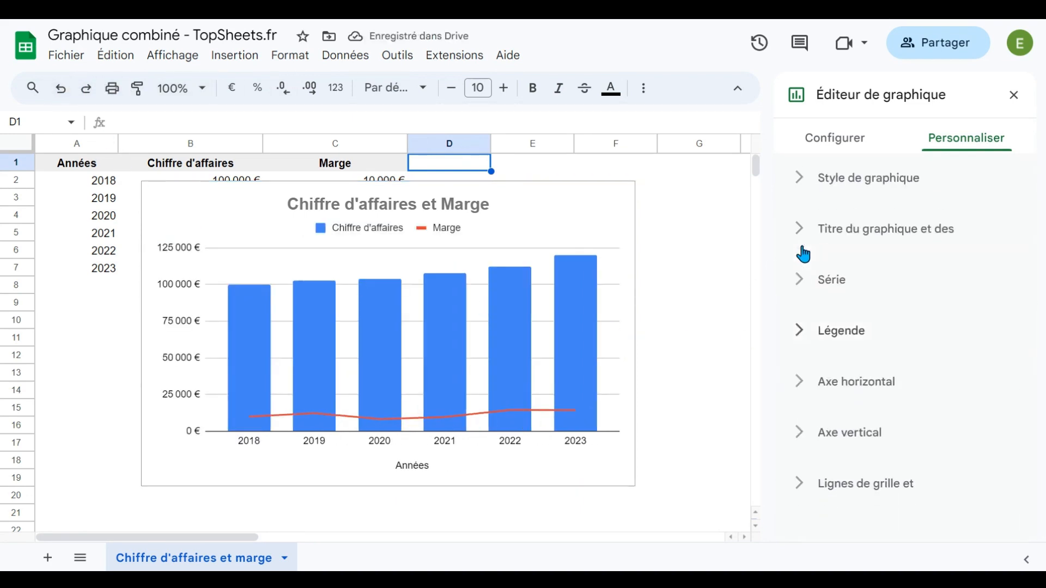
Reverse the order of the years on the chart's horizontal axis and restore the original order
left_click(804, 388)
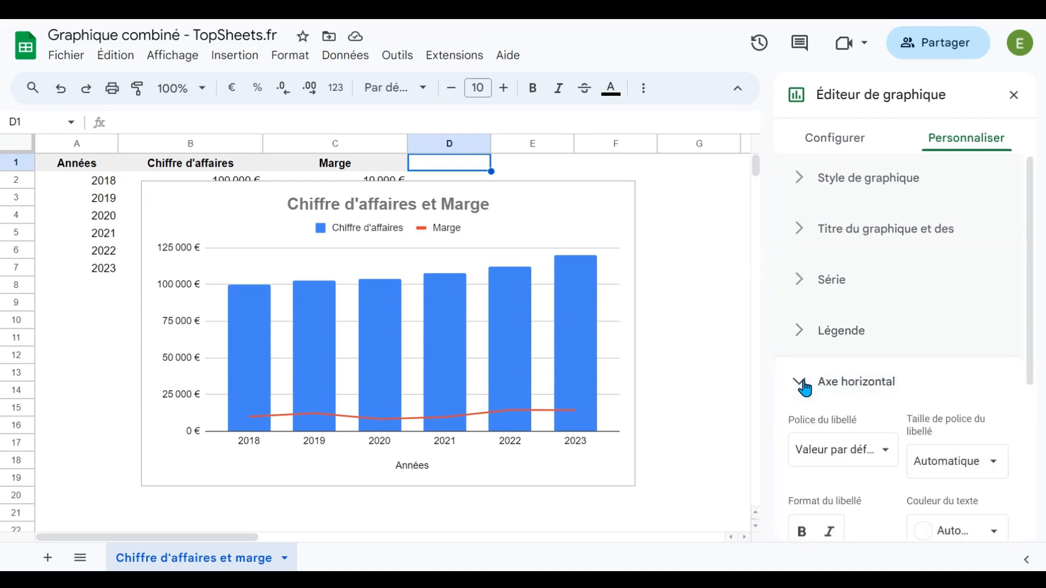
scroll(805, 404, "down", 3)
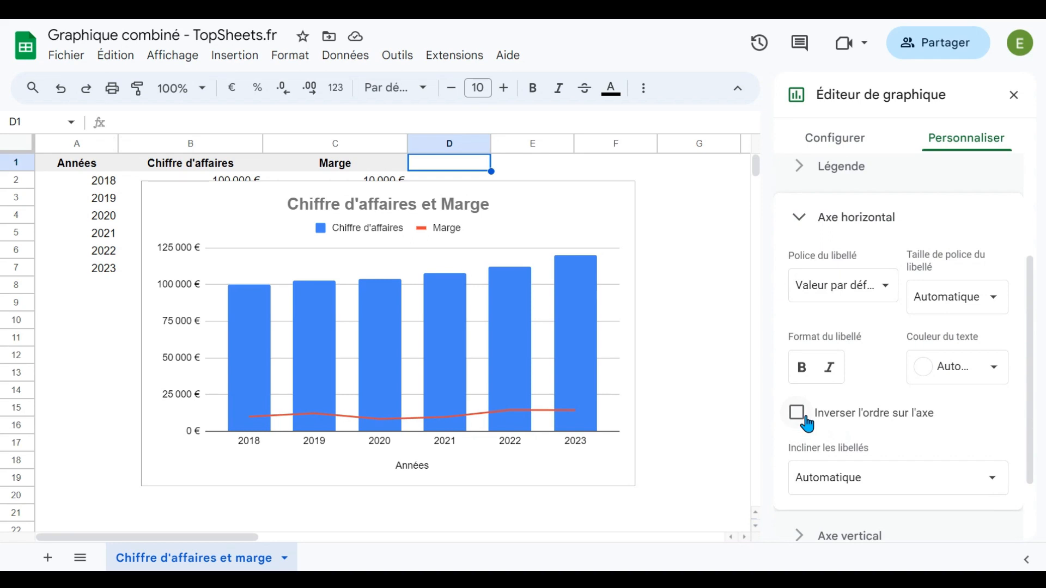
left_click(797, 413)
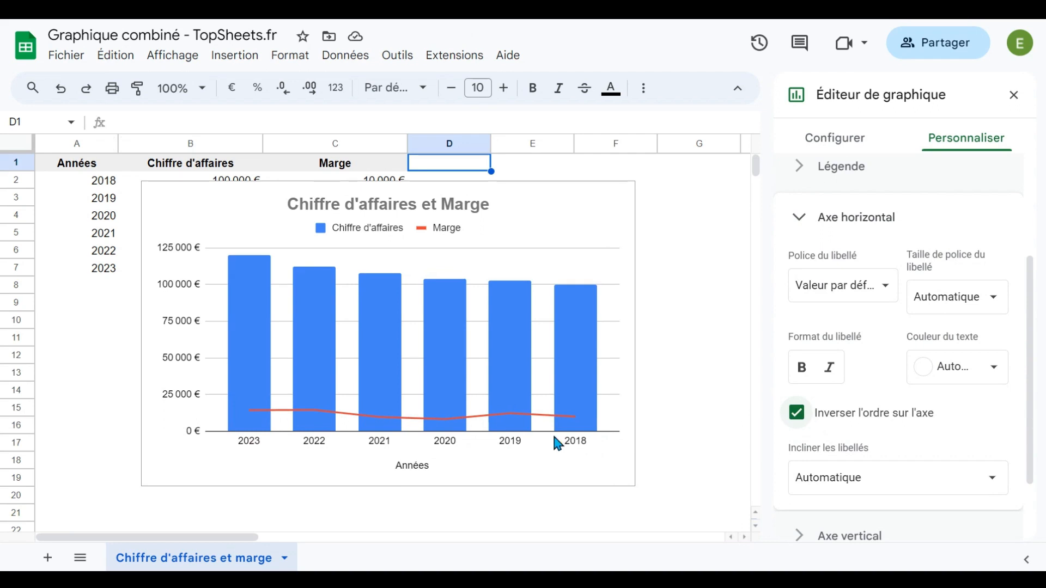
left_click(796, 415)
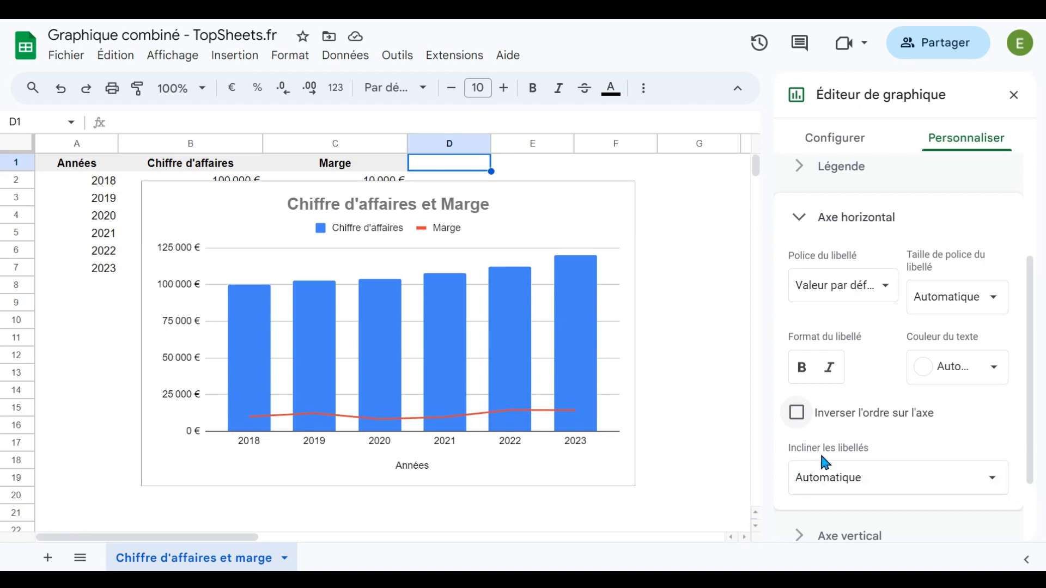
Try slanting the horizontal axis labels at 30° and 60°, and undo both changes
left_click(899, 474)
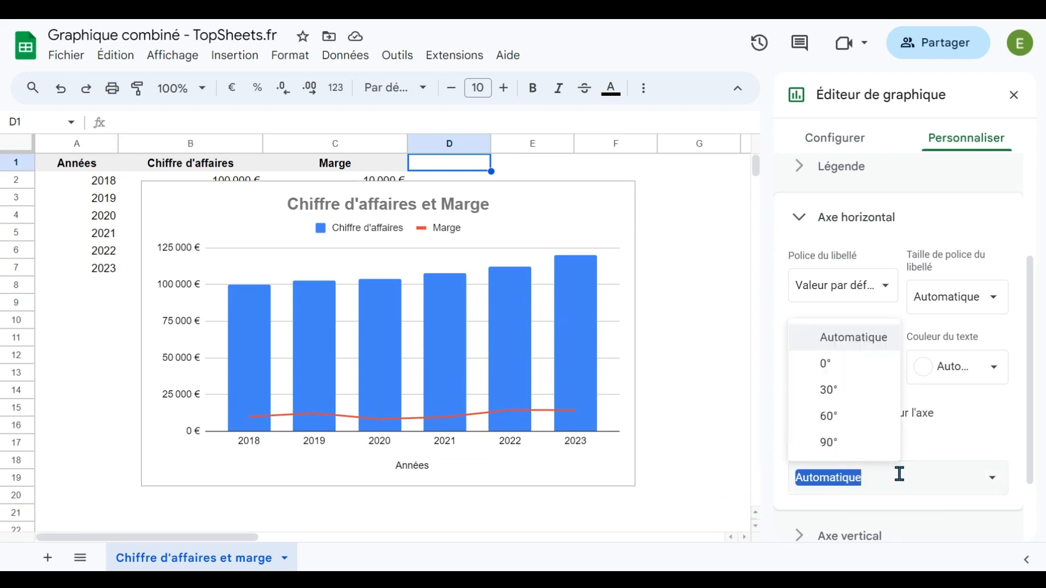
left_click(850, 385)
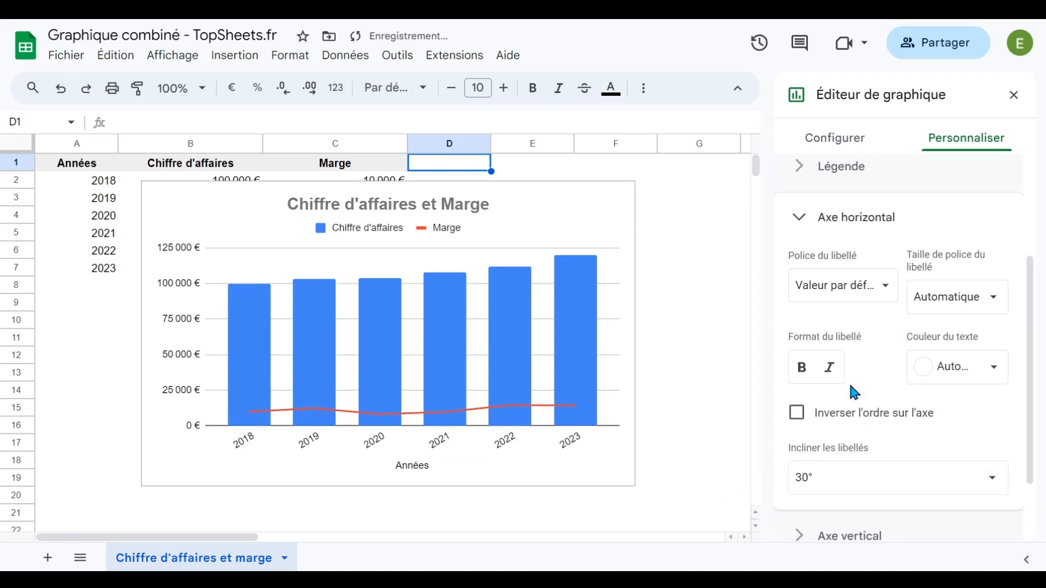
left_click(849, 478)
left_click(834, 417)
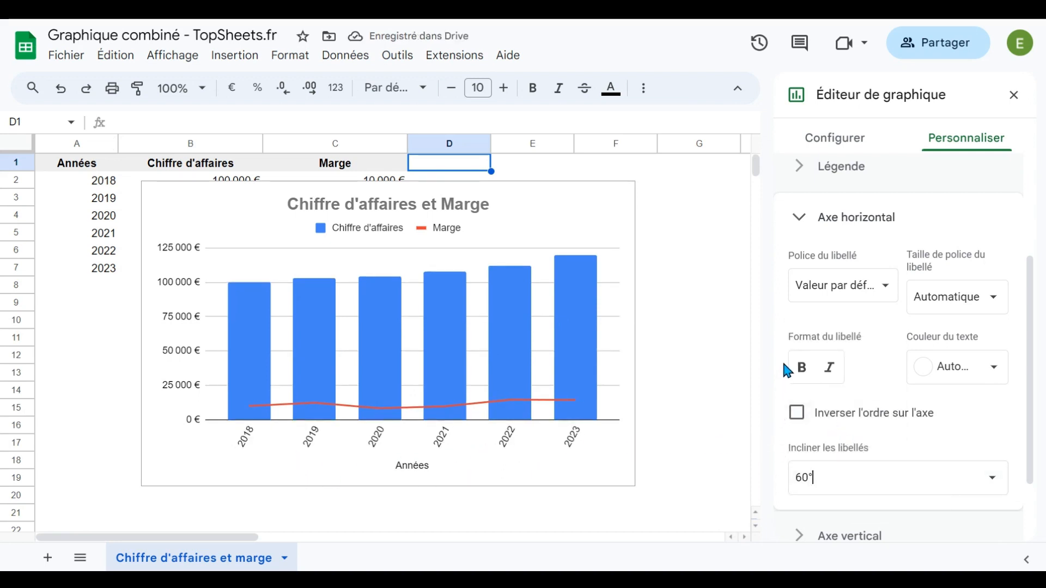
left_click(59, 92)
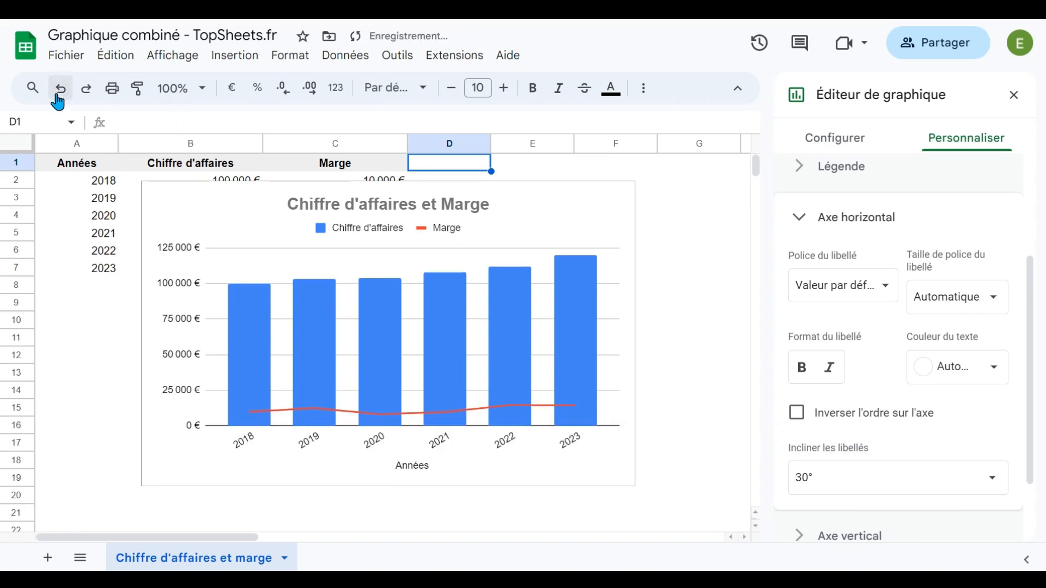
left_click(59, 93)
left_click(791, 218)
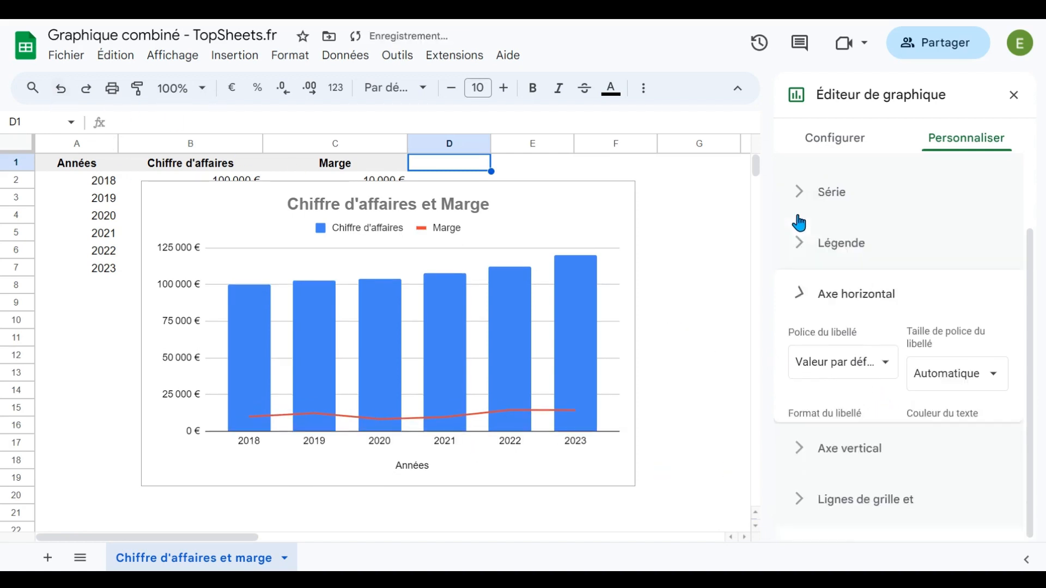
Display the chart's vertical axis line and hide it again
left_click(806, 437)
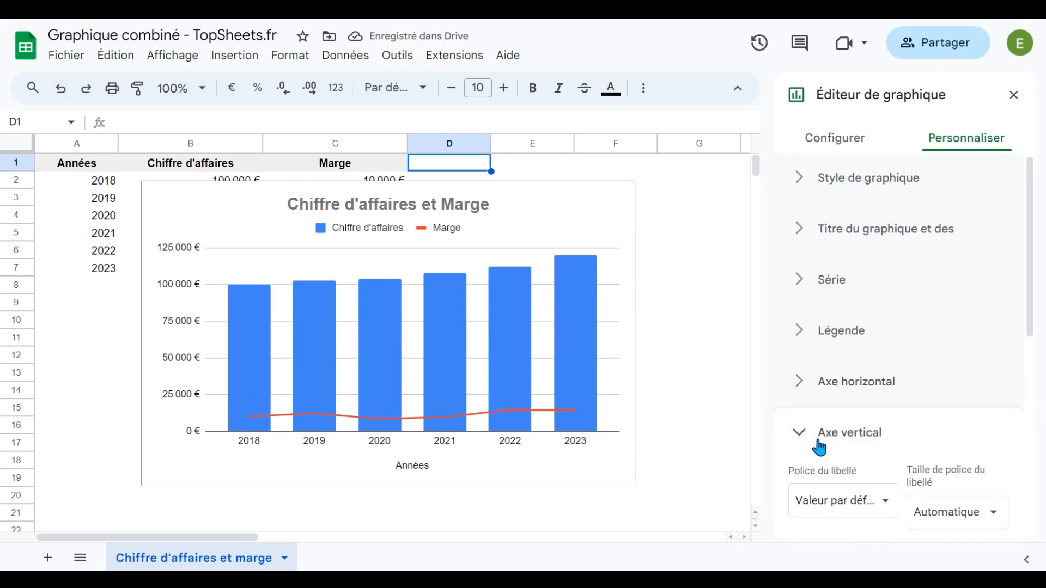
scroll(875, 380, "down", 5)
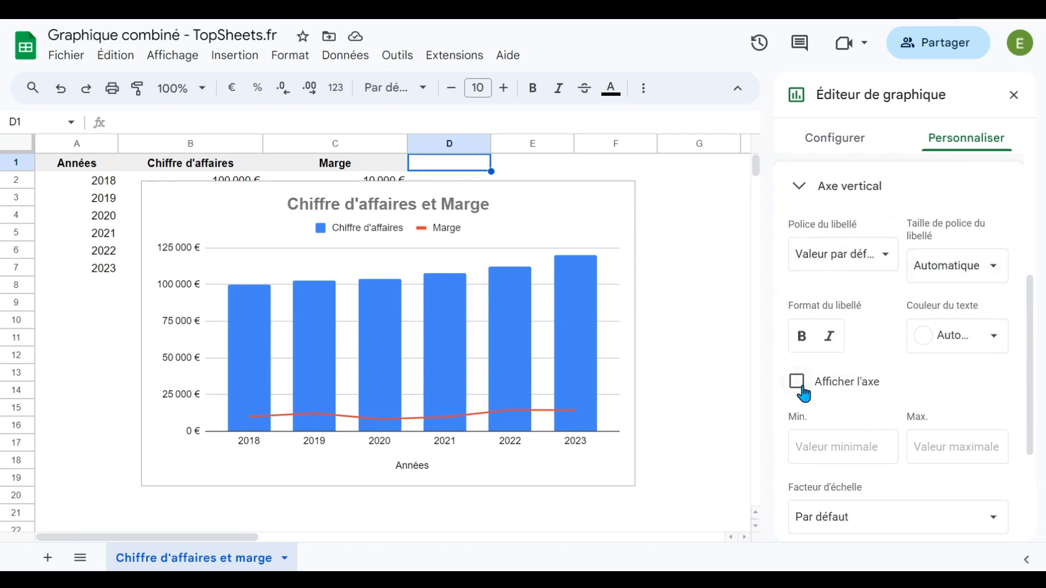
left_click(799, 385)
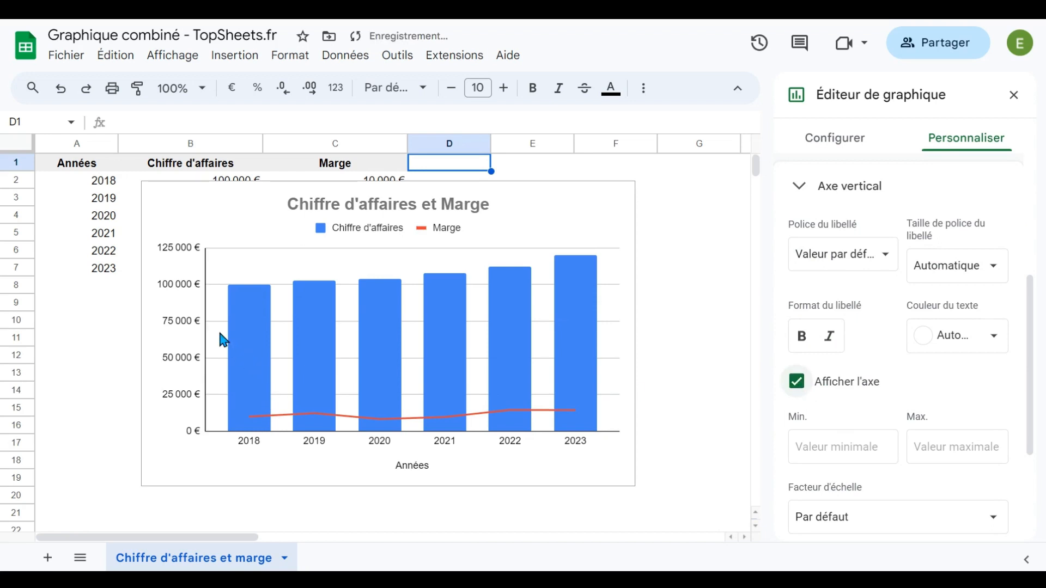
left_click(797, 382)
Try the logarithmic scale on the vertical axis, switch it off again and collapse the axis settings
scroll(825, 413, "down", 3)
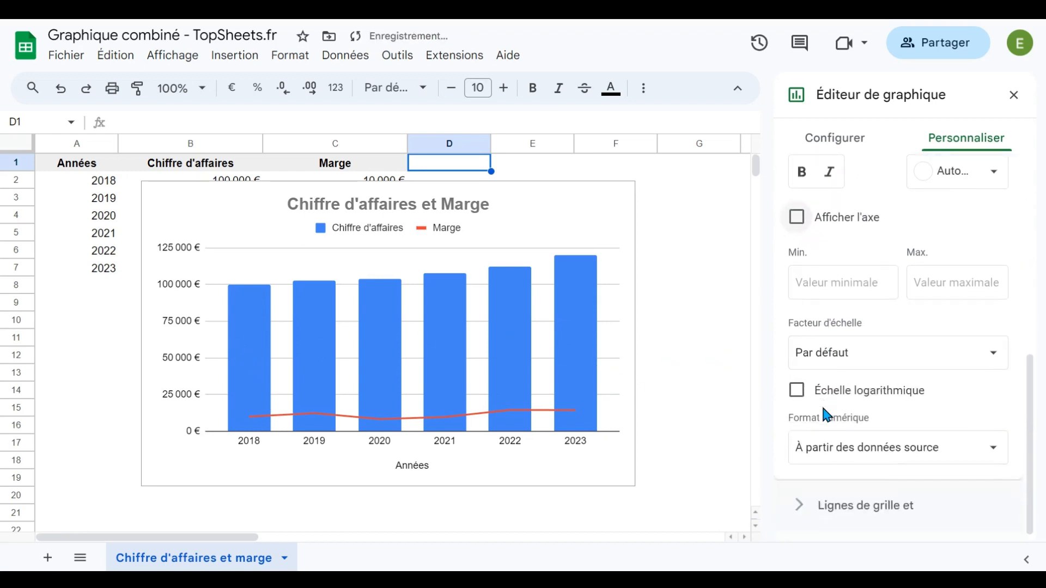
left_click(797, 391)
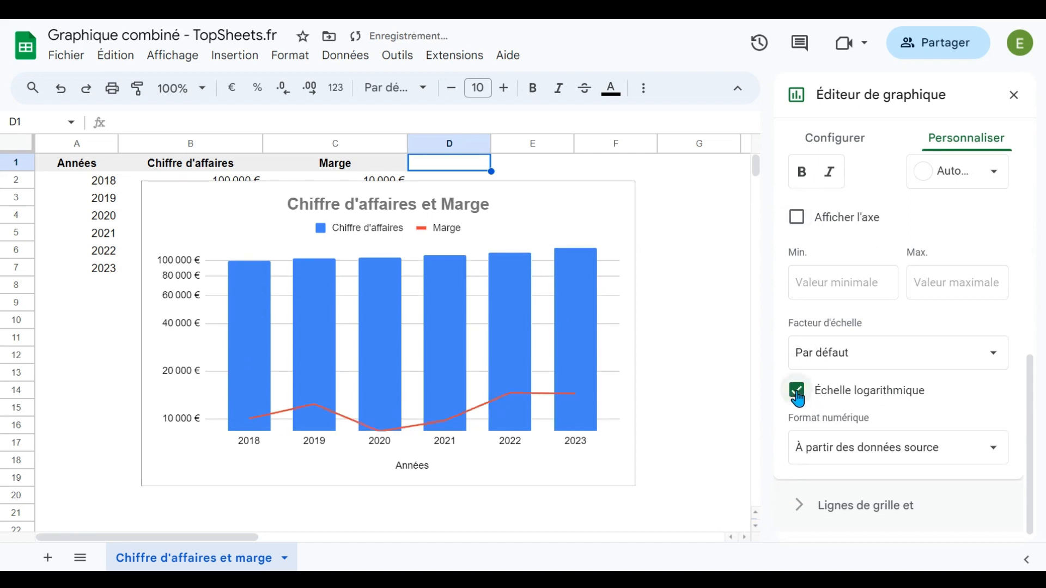
left_click(797, 394)
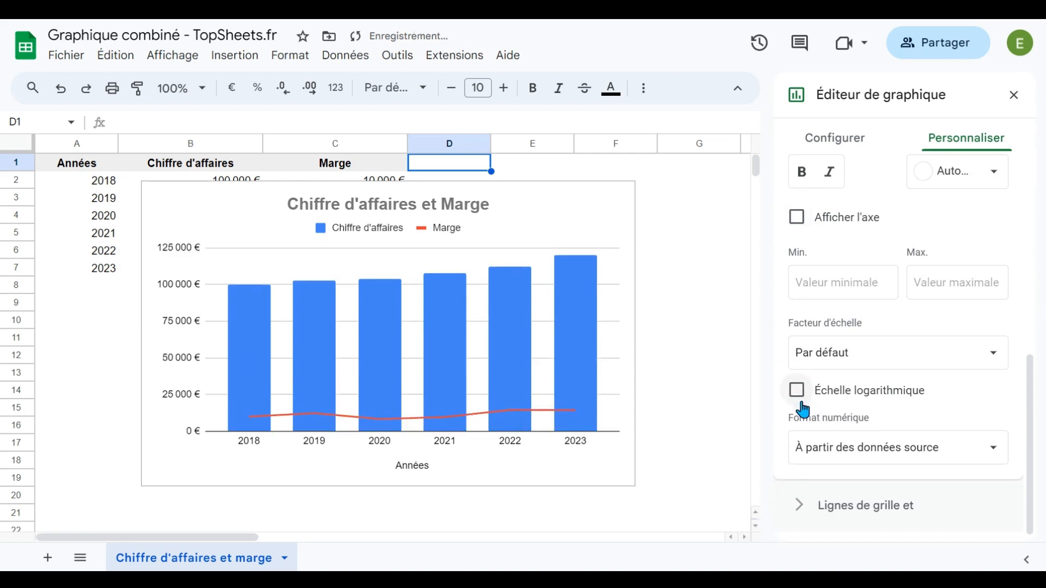
scroll(799, 414, "up", 6)
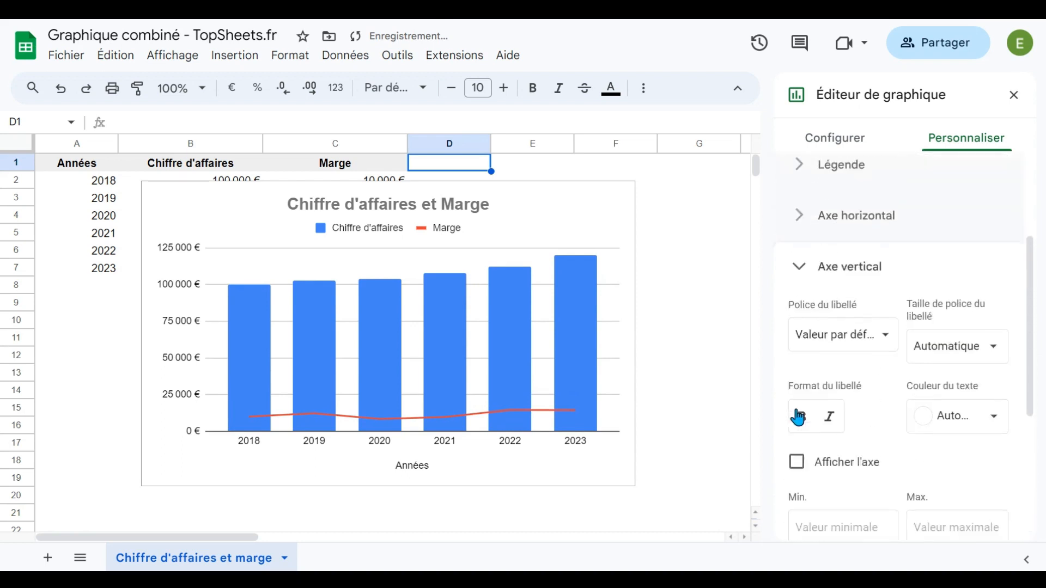
left_click(796, 354)
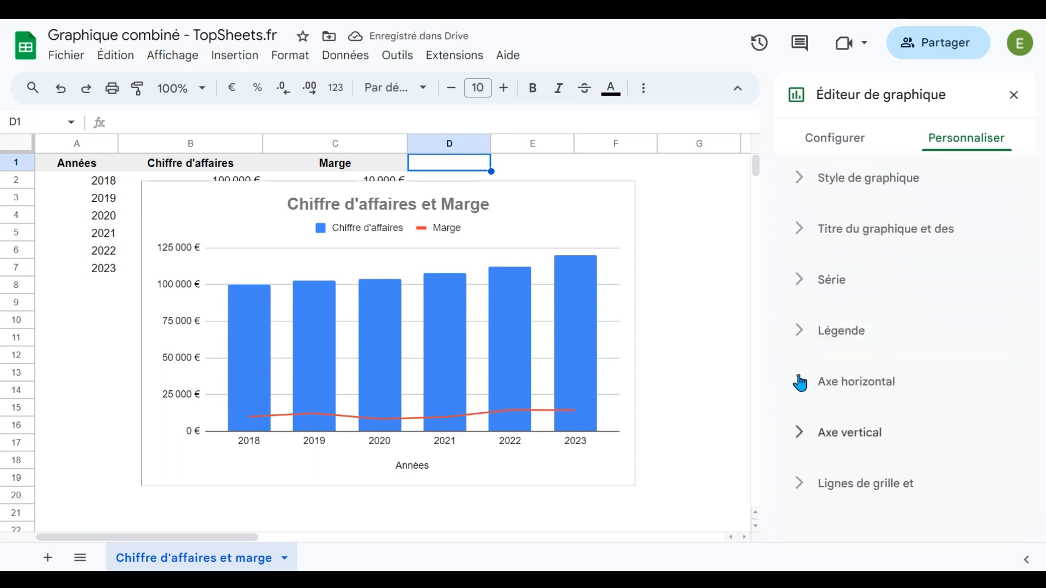
Add major tick marks (Graduations principales) to the horizontal axis and remove them again
left_click(805, 489)
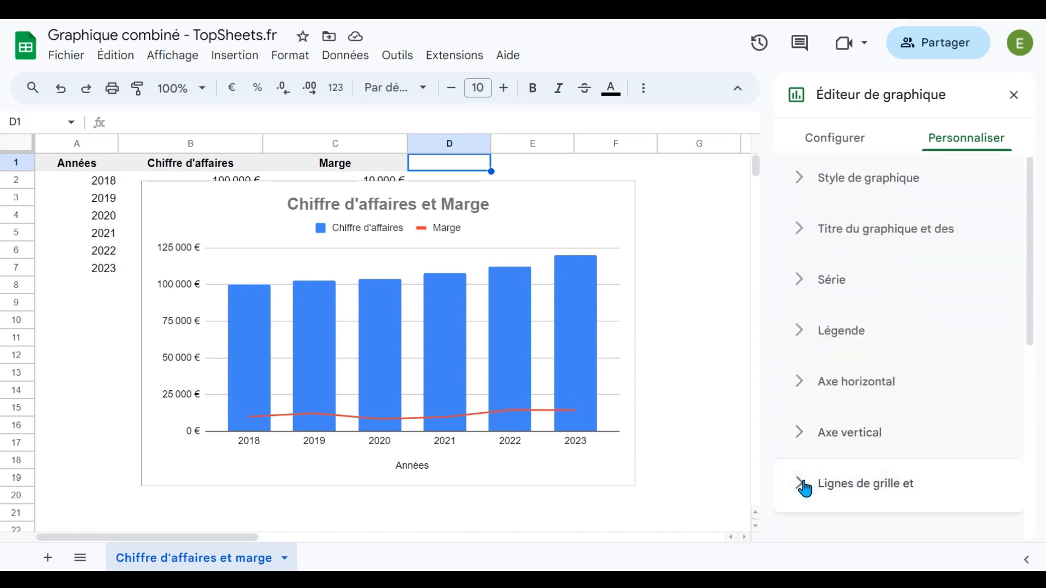
left_click(851, 381)
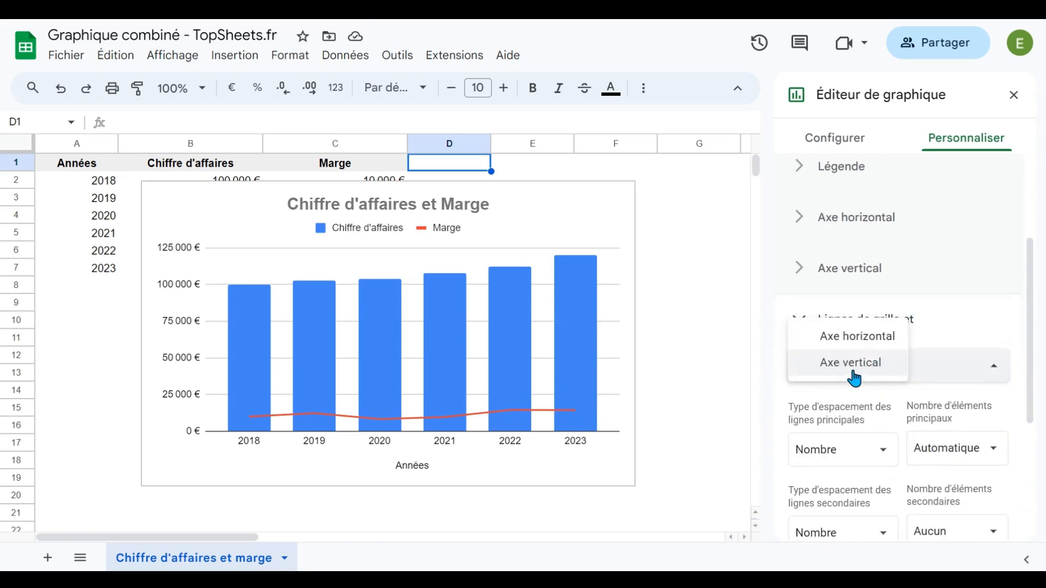
left_click(865, 336)
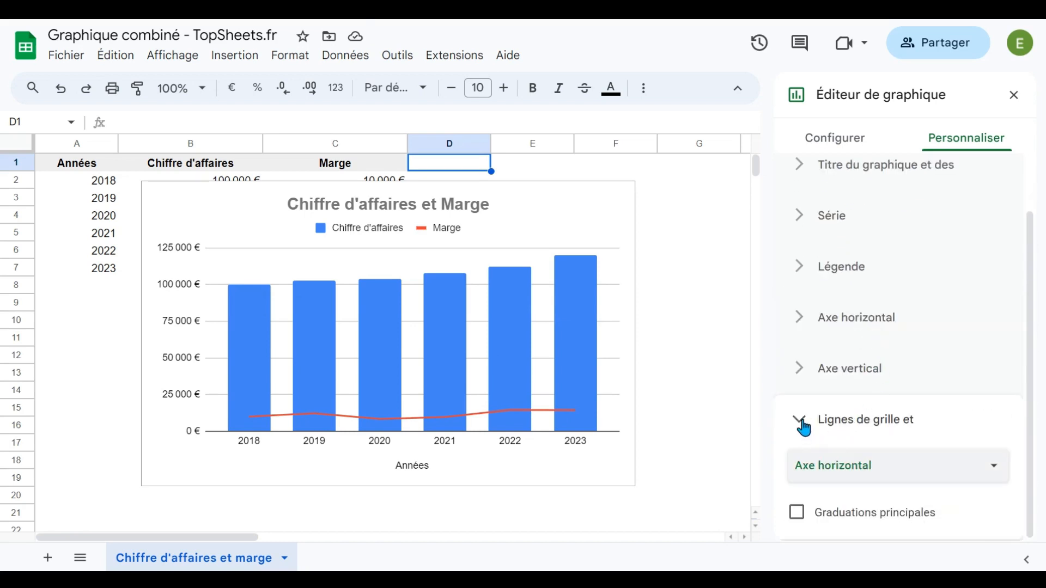
left_click(797, 515)
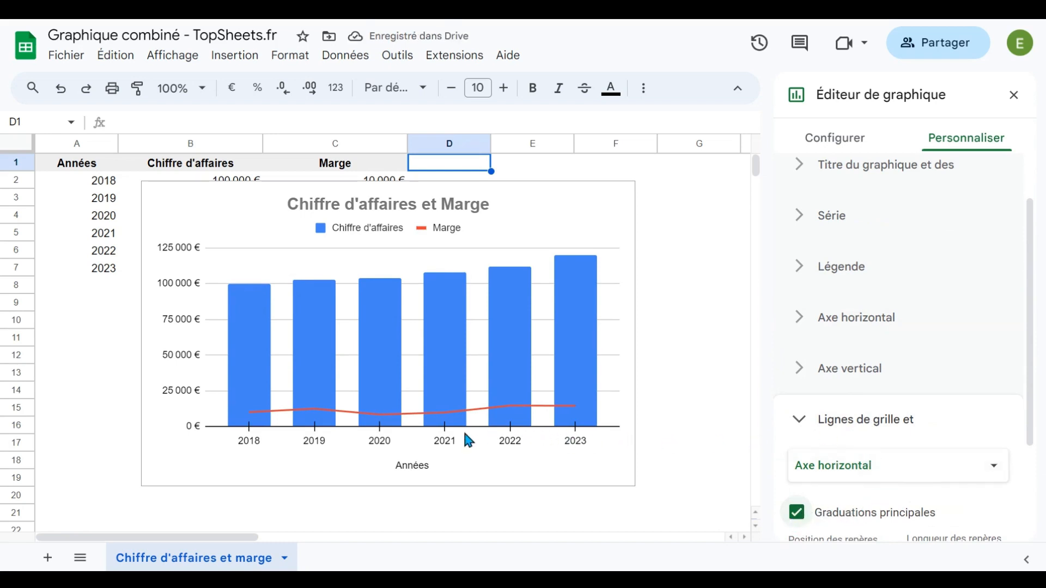
scroll(877, 483, "down", 3)
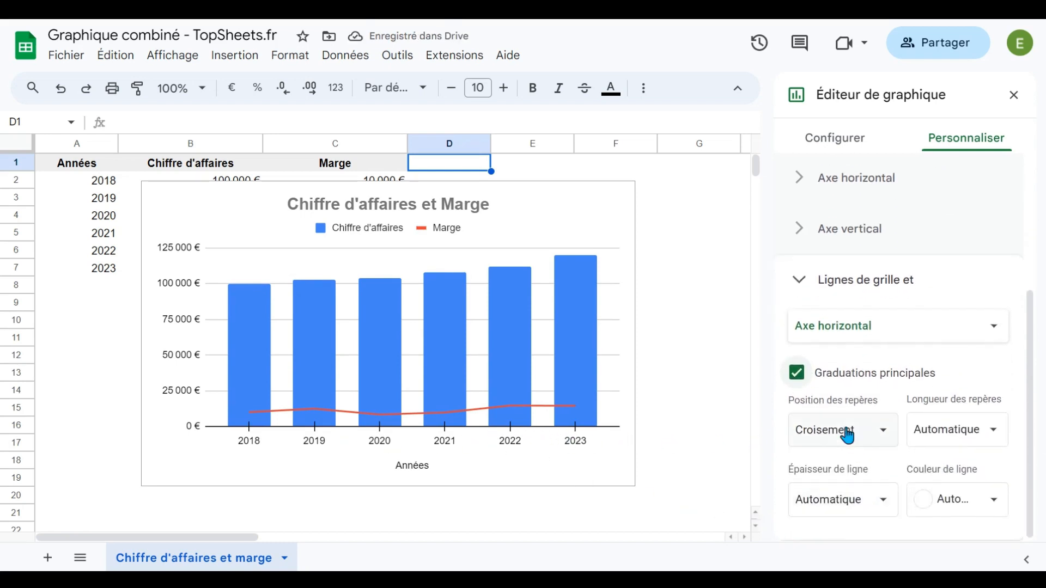
left_click(826, 341)
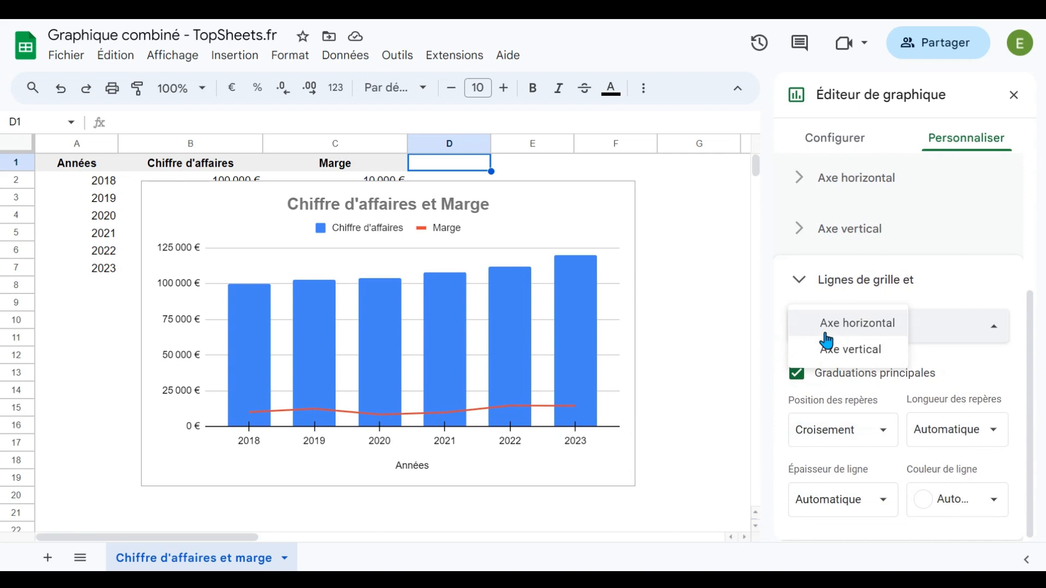
left_click(797, 372)
Turn on the secondary gridlines (Quadrillage secondaire) for the vertical axis and turn them off again
left_click(842, 466)
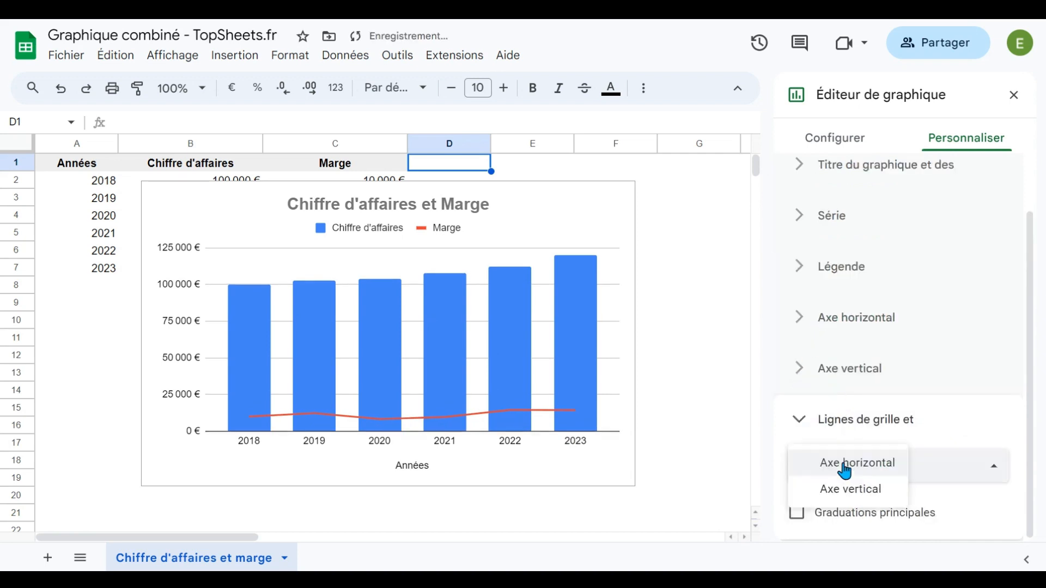
left_click(861, 497)
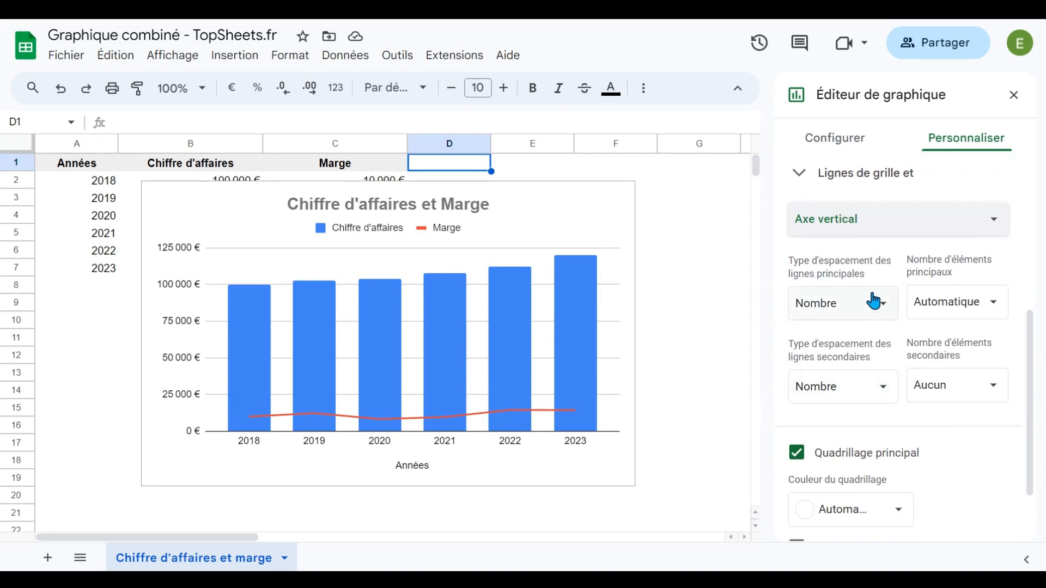
scroll(818, 432, "down", 2)
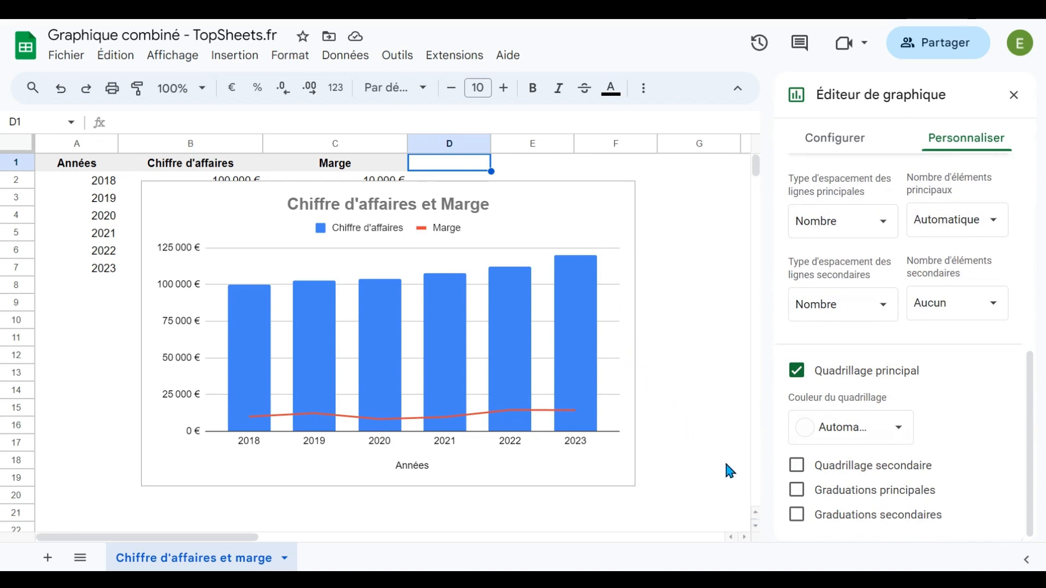
left_click(798, 467)
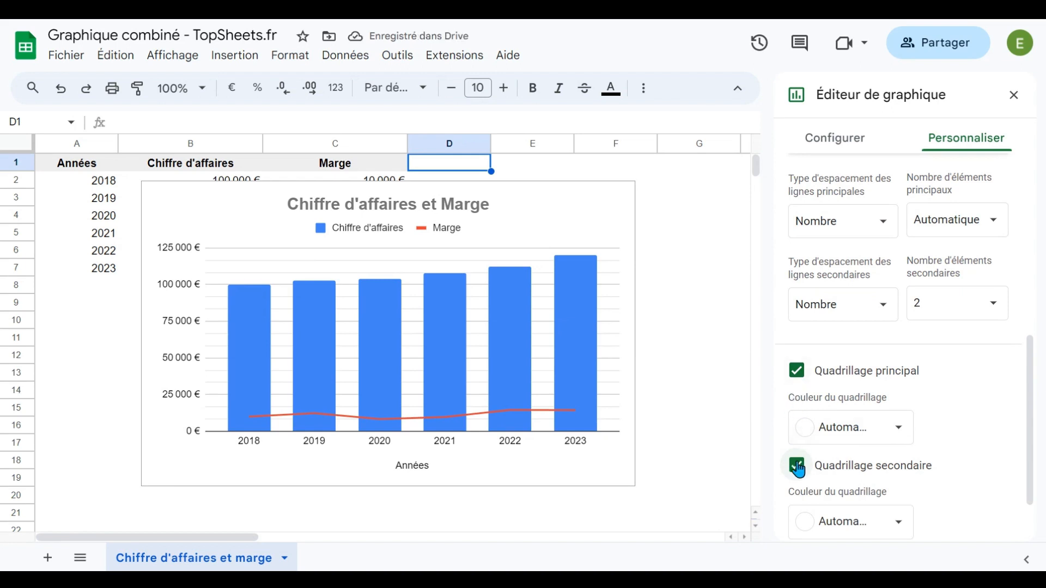
left_click(798, 467)
Collapse the gridline settings and close the chart editor
scroll(875, 333, "up", 6)
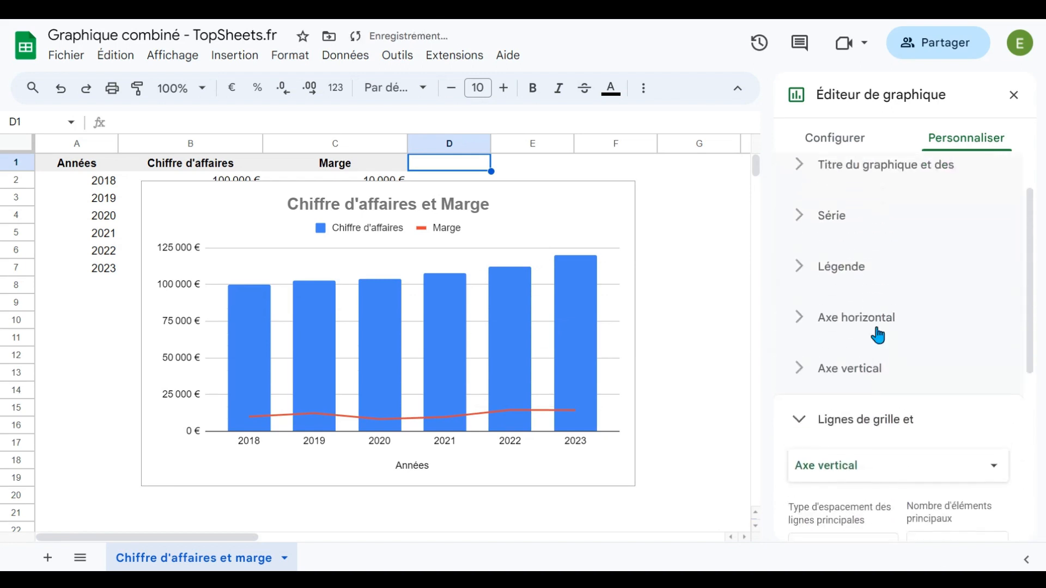
left_click(799, 425)
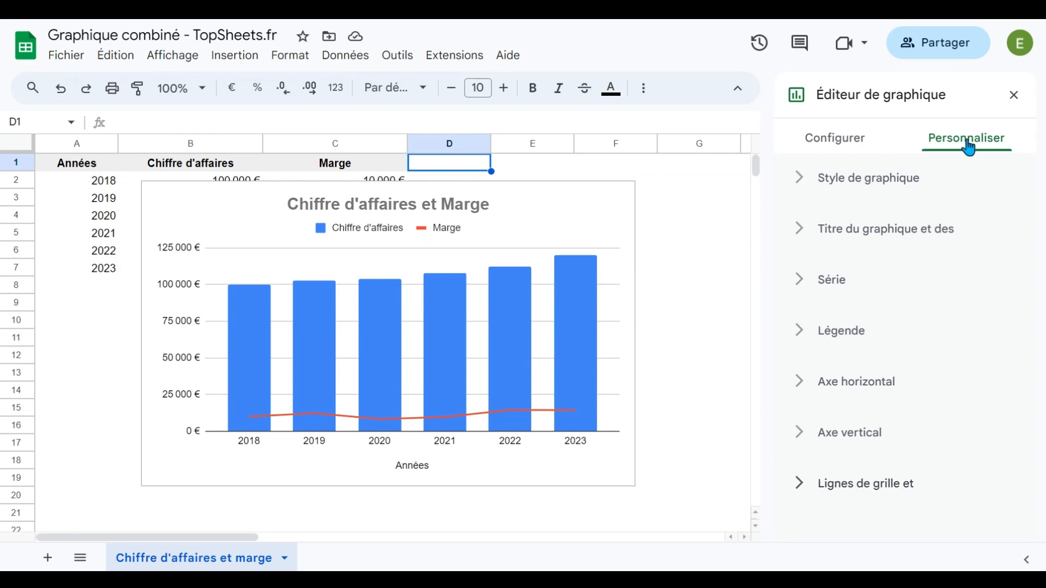
left_click(1013, 97)
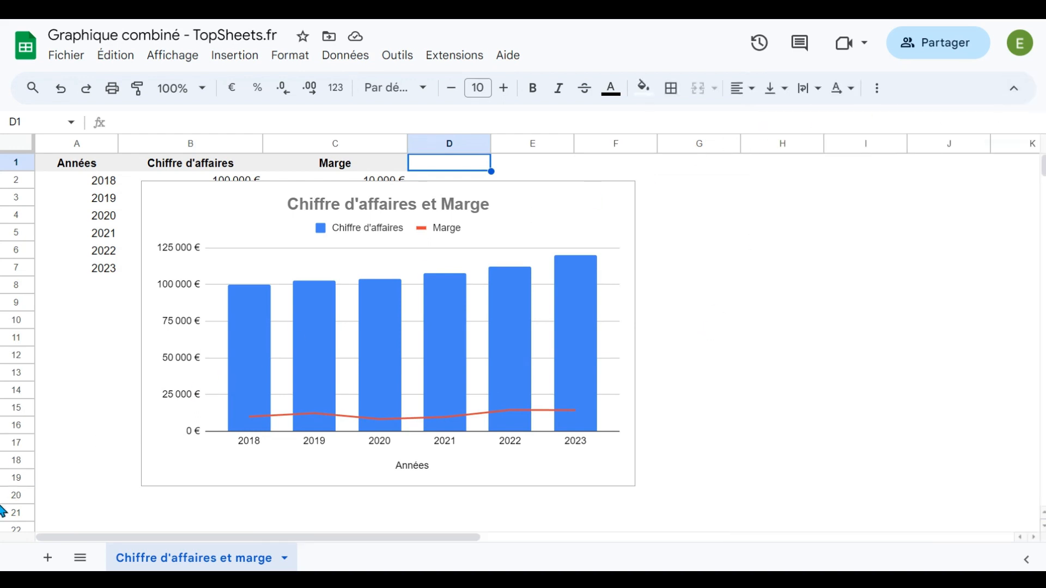